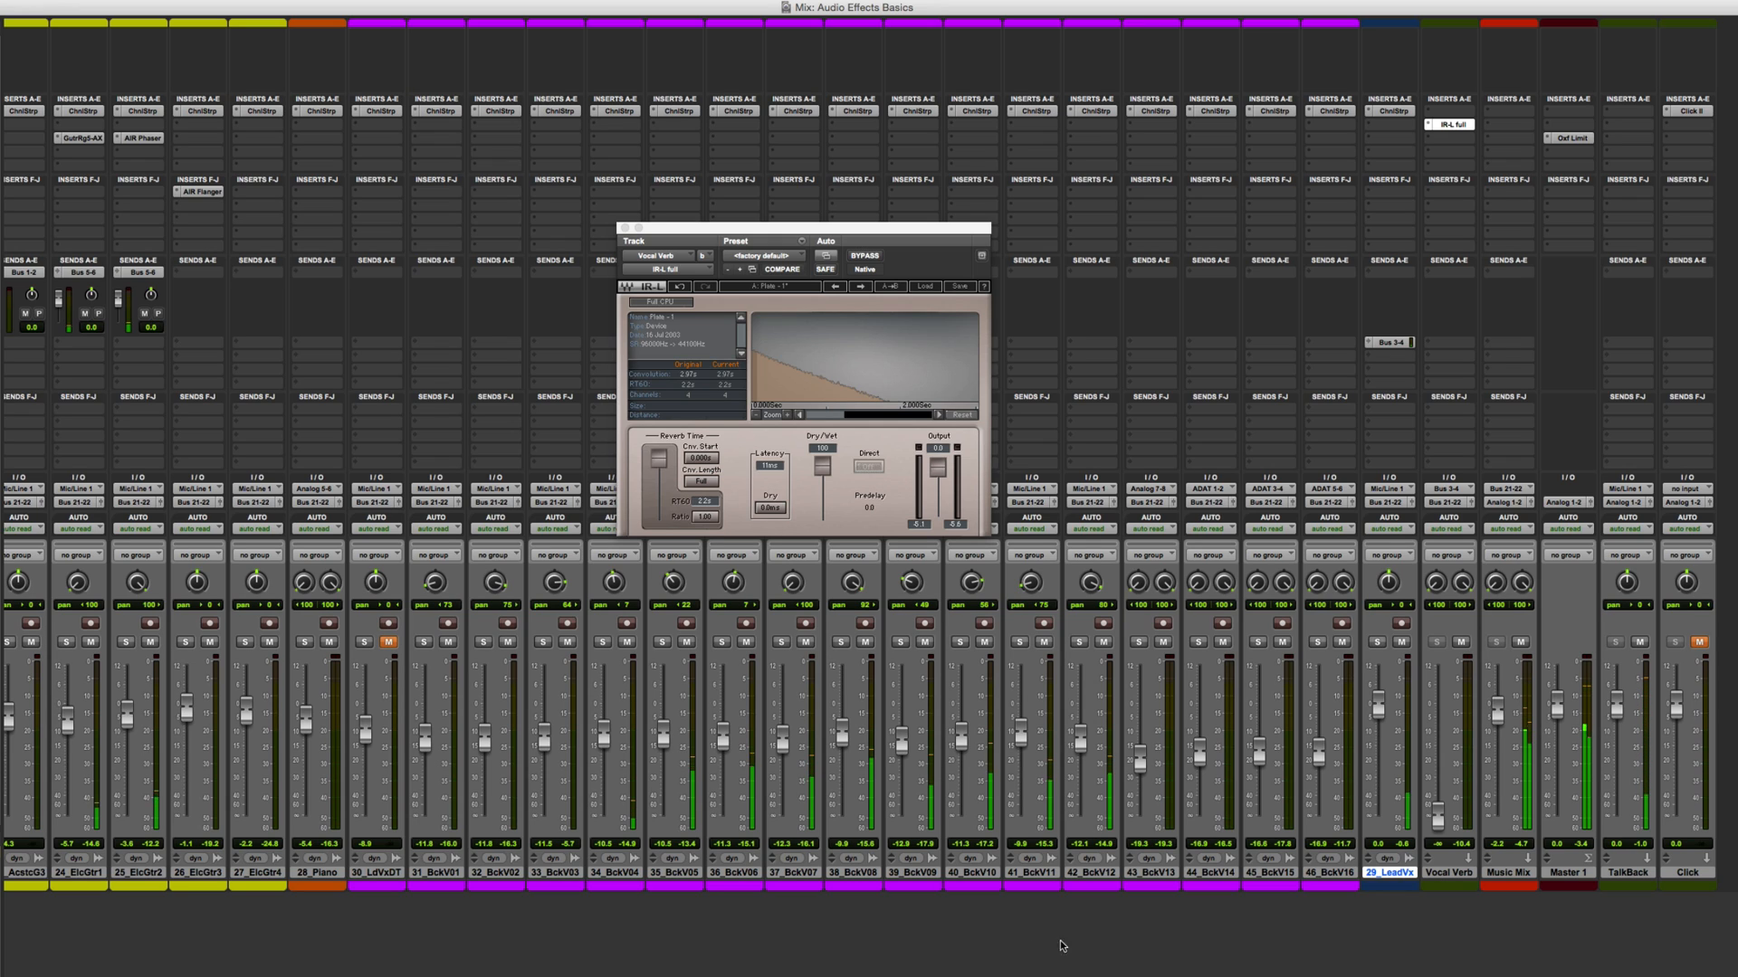
Raise the Vocal Verb fader from the bottom to about the neighbouring track levels and solo the 29_LeadVx track
drag(1438, 817, 1439, 725)
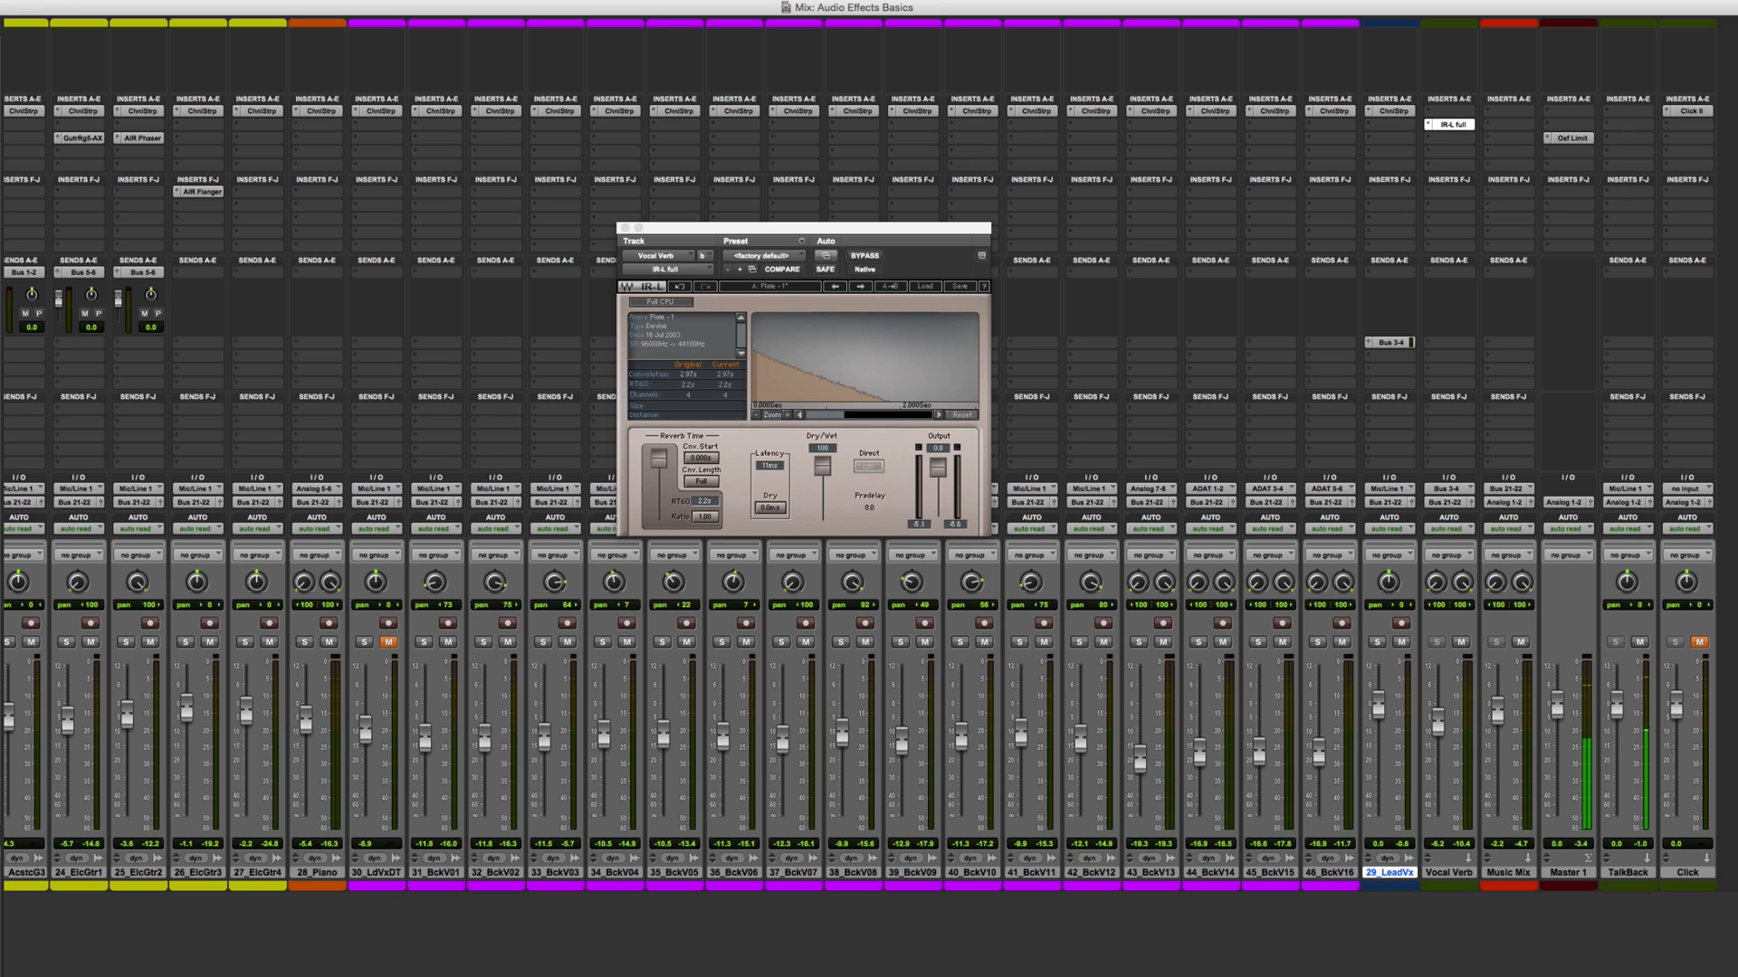
click(1377, 643)
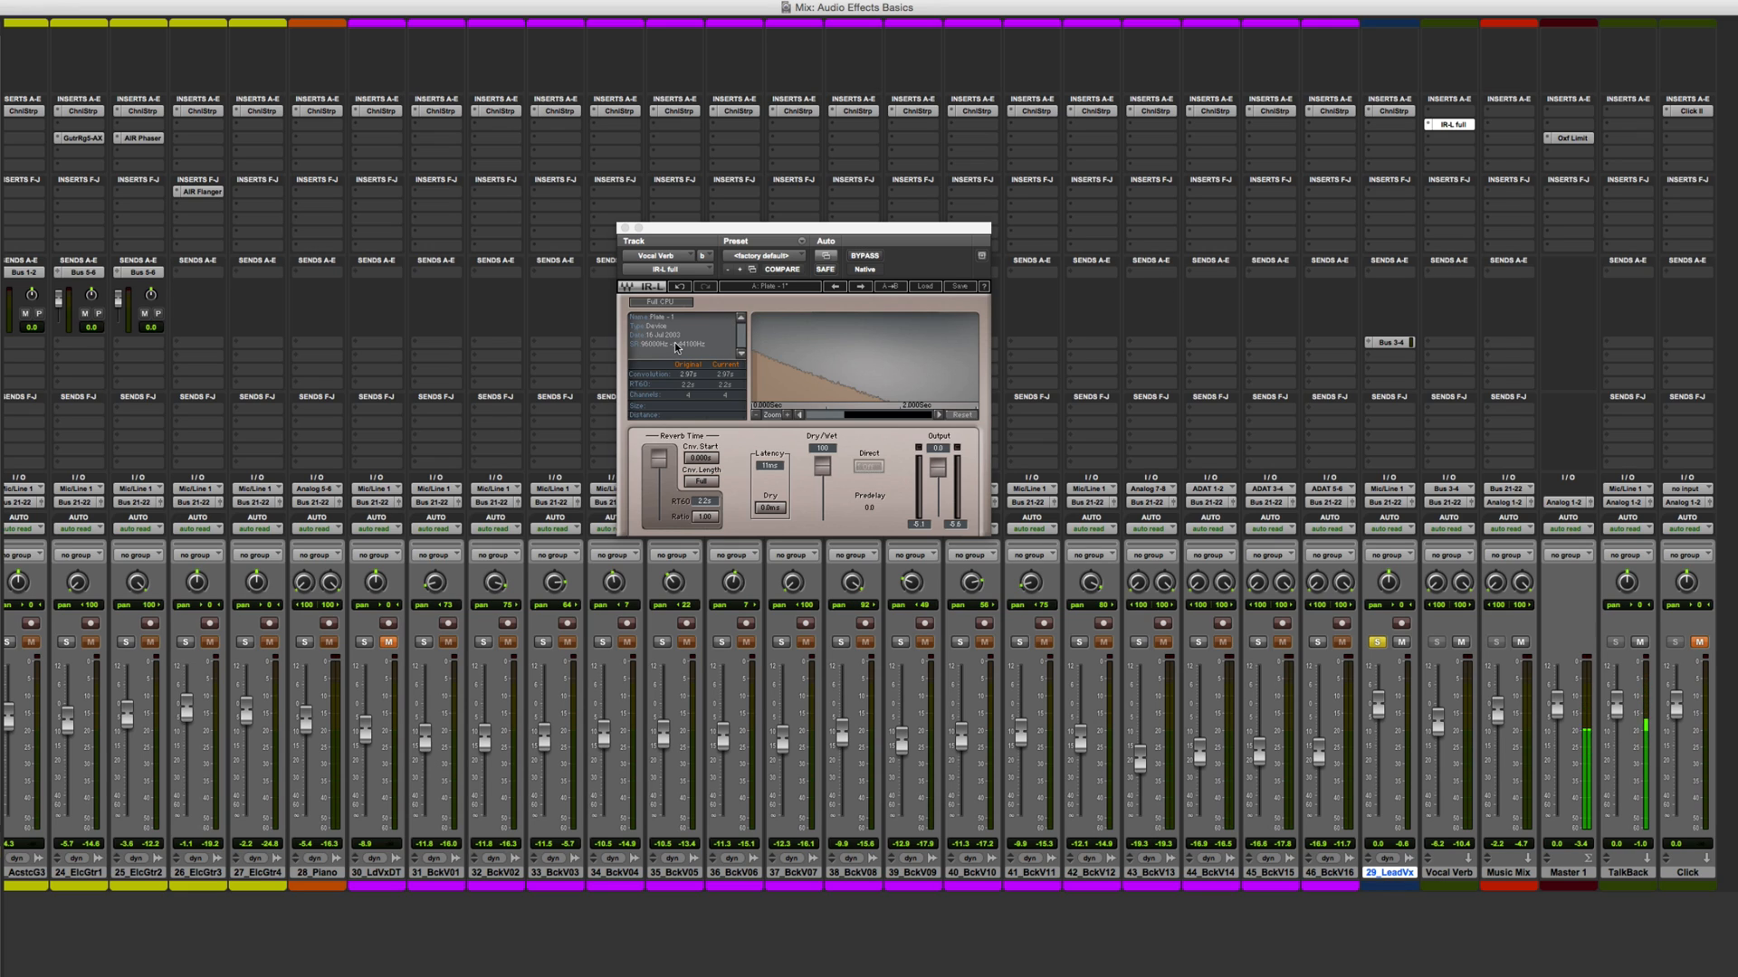
Insert the stereo FabFilter Timeless 2 delay before IR-L on the Vocal Verb track and arrange both plug-in windows side by side
click(1429, 121)
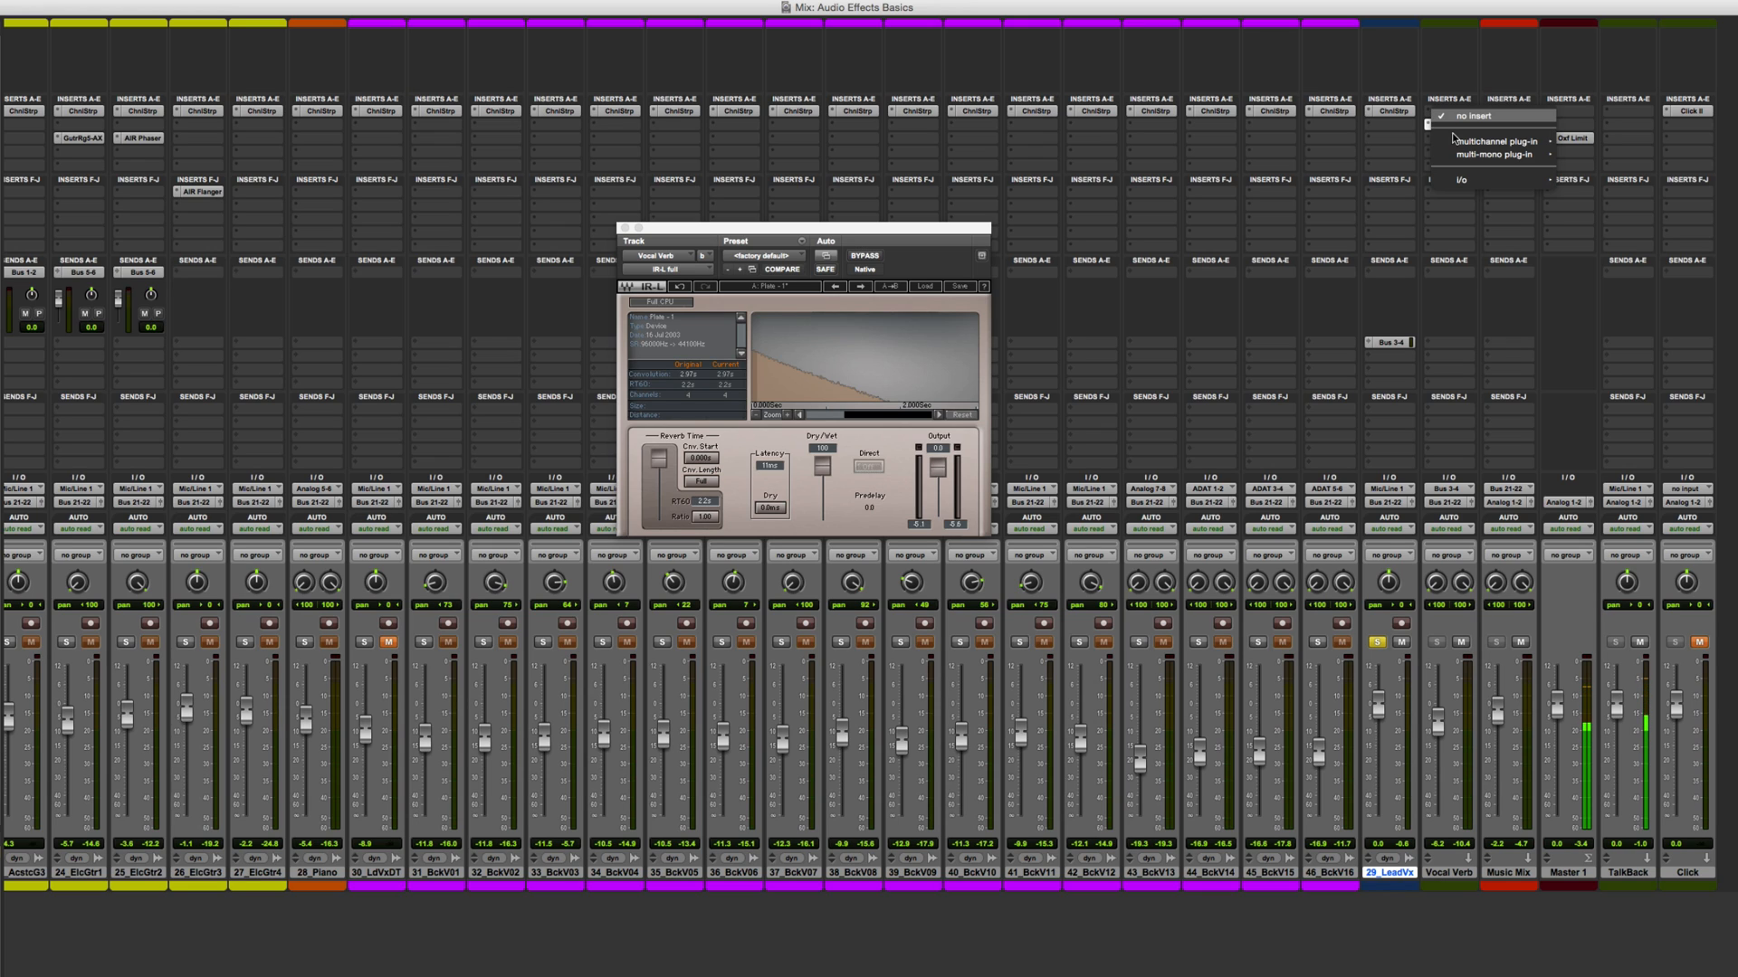
mouse_move(1497, 141)
mouse_move(1623, 196)
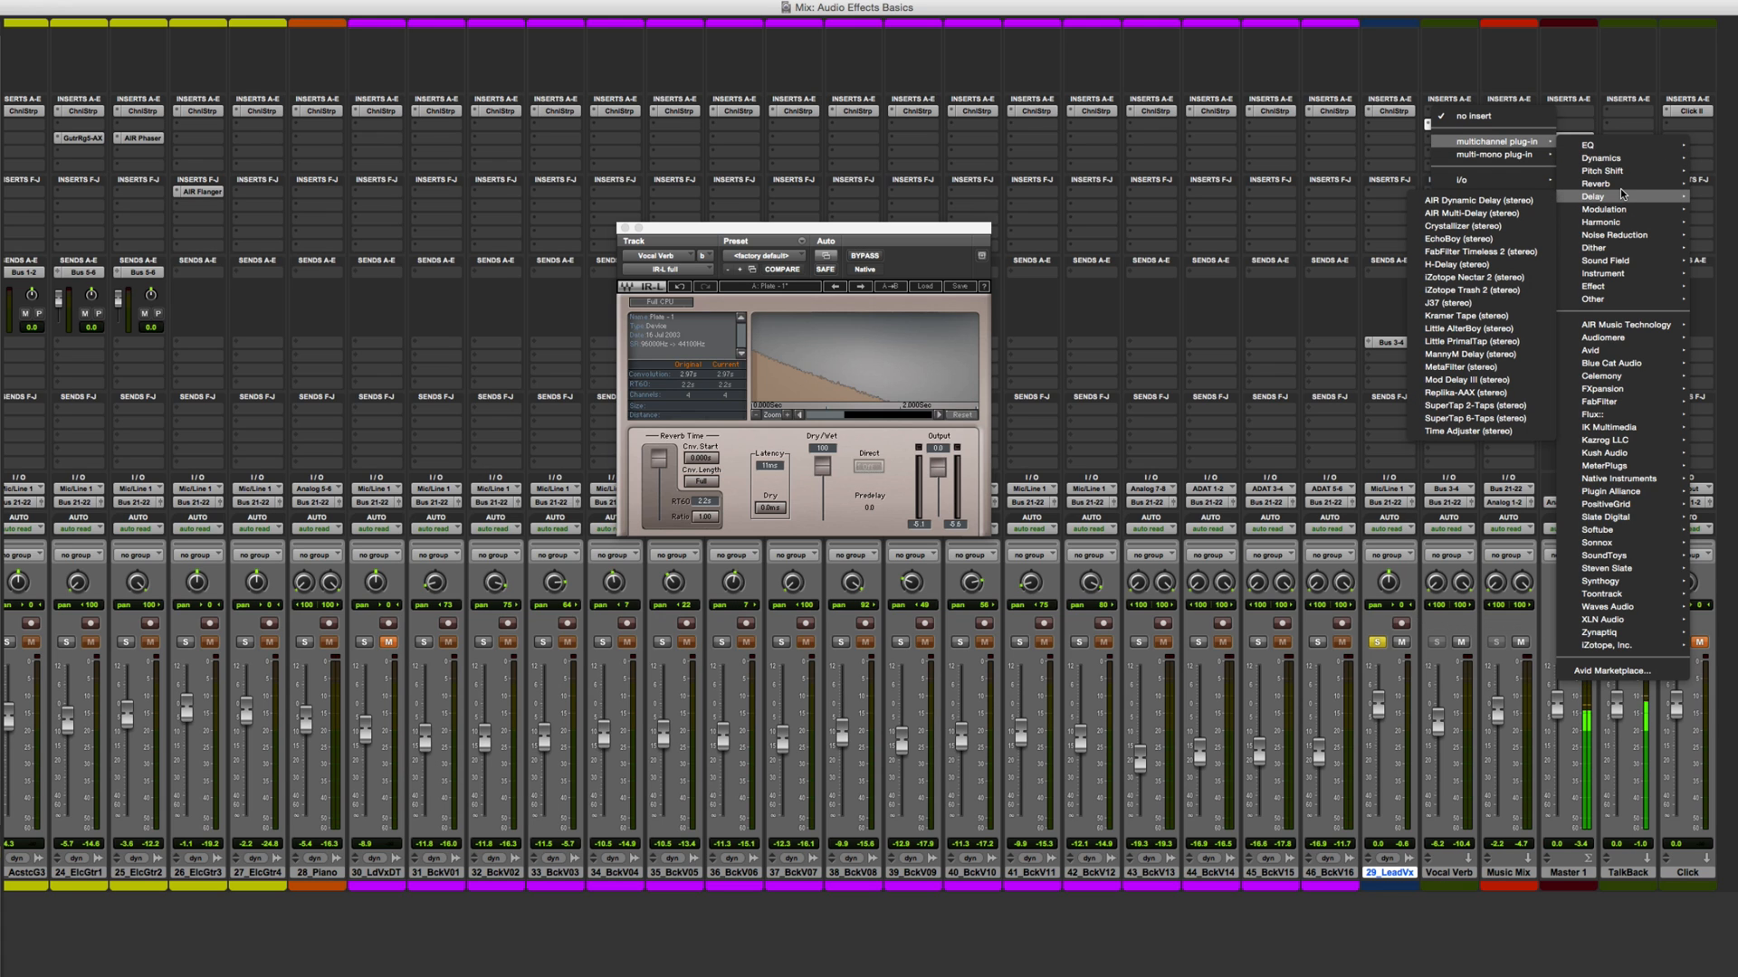
click(1489, 252)
drag(925, 228, 1208, 227)
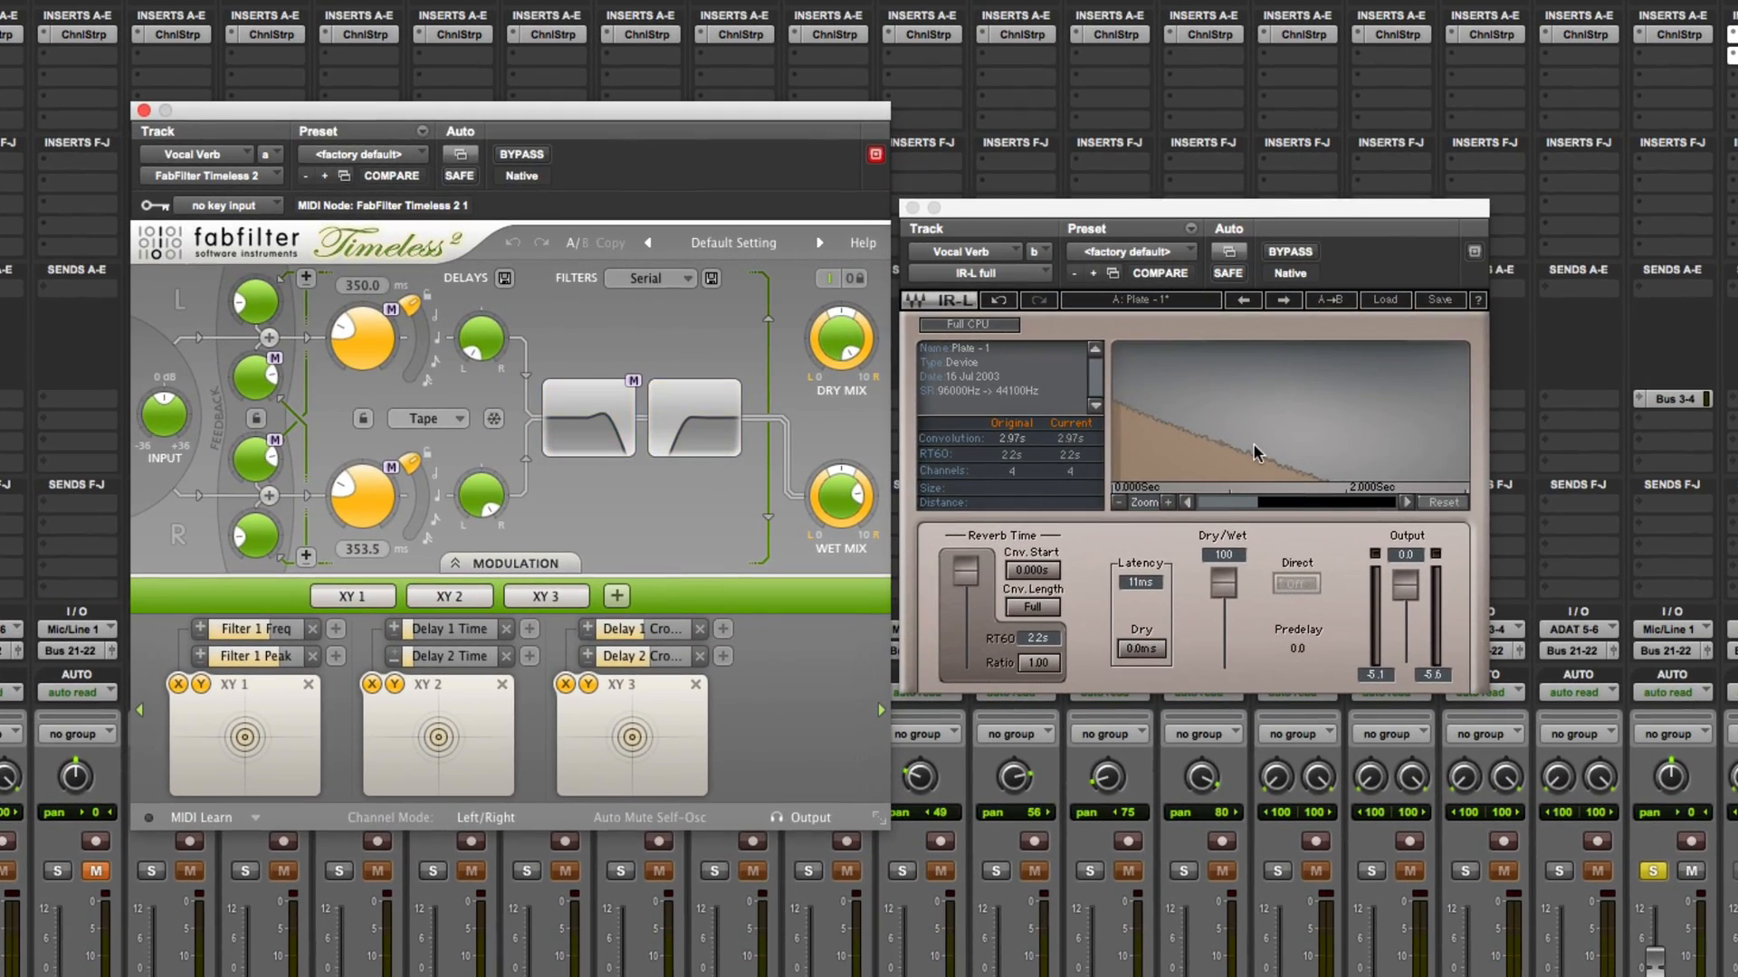
Switch off both filters in Timeless 2 and remove the XY 3, XY 2 and XY 1 modulation sources
click(568, 436)
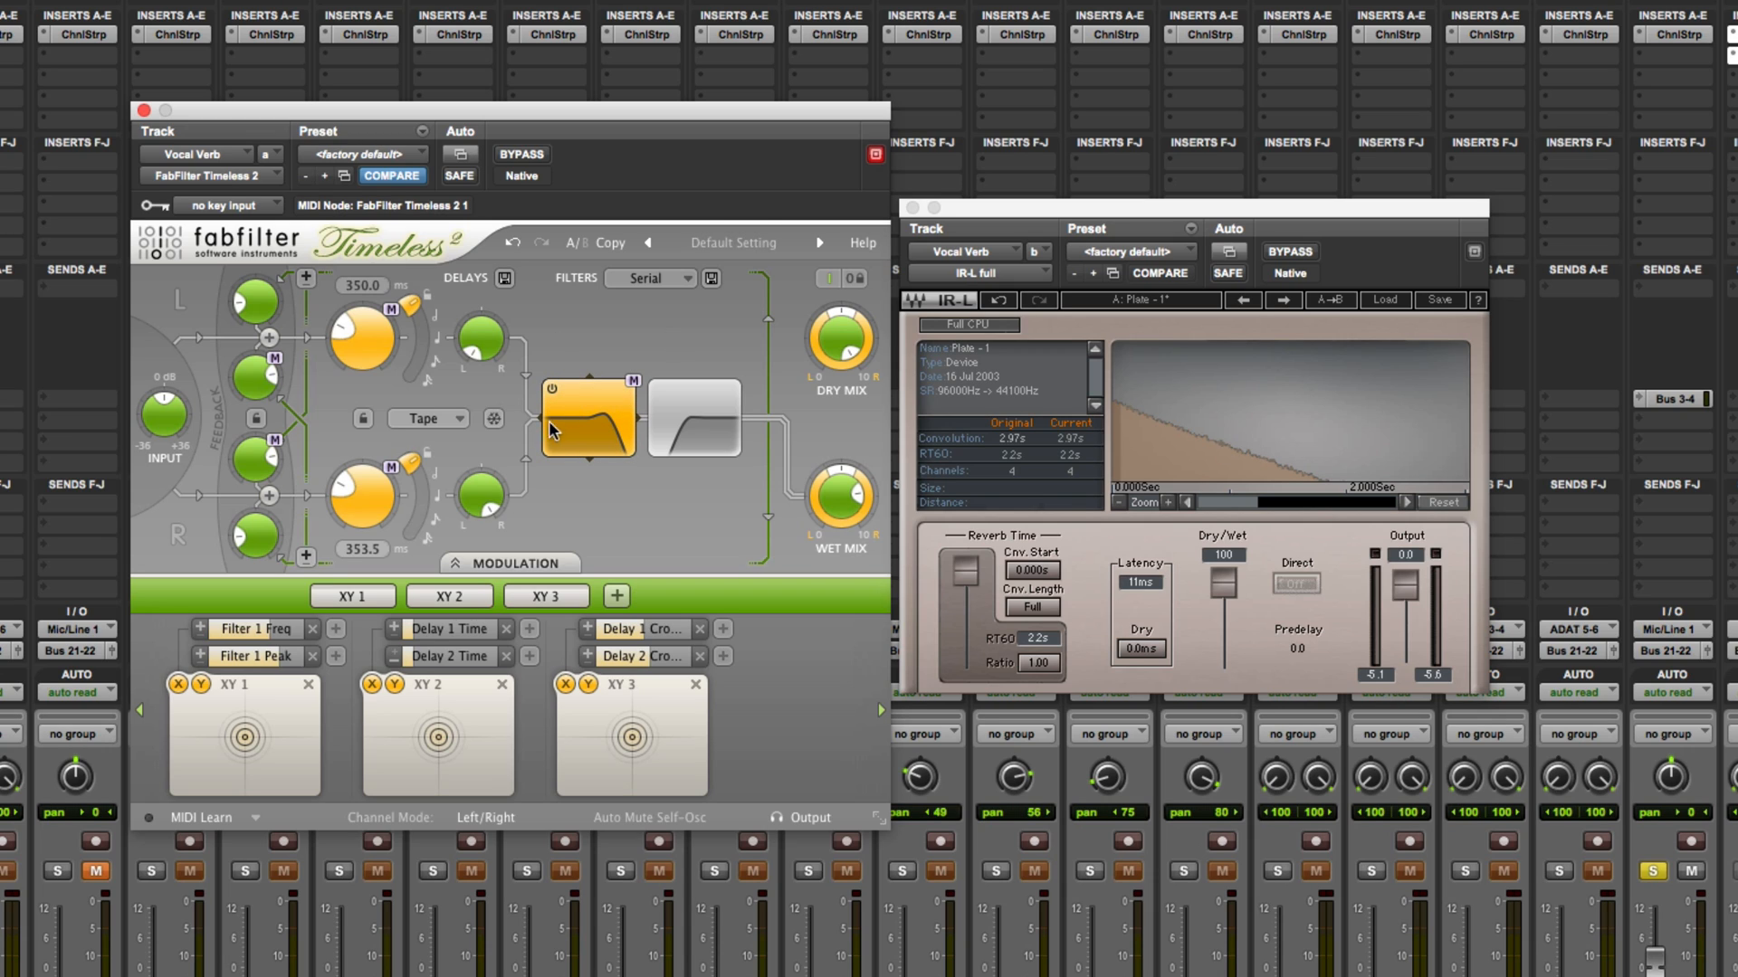
click(551, 389)
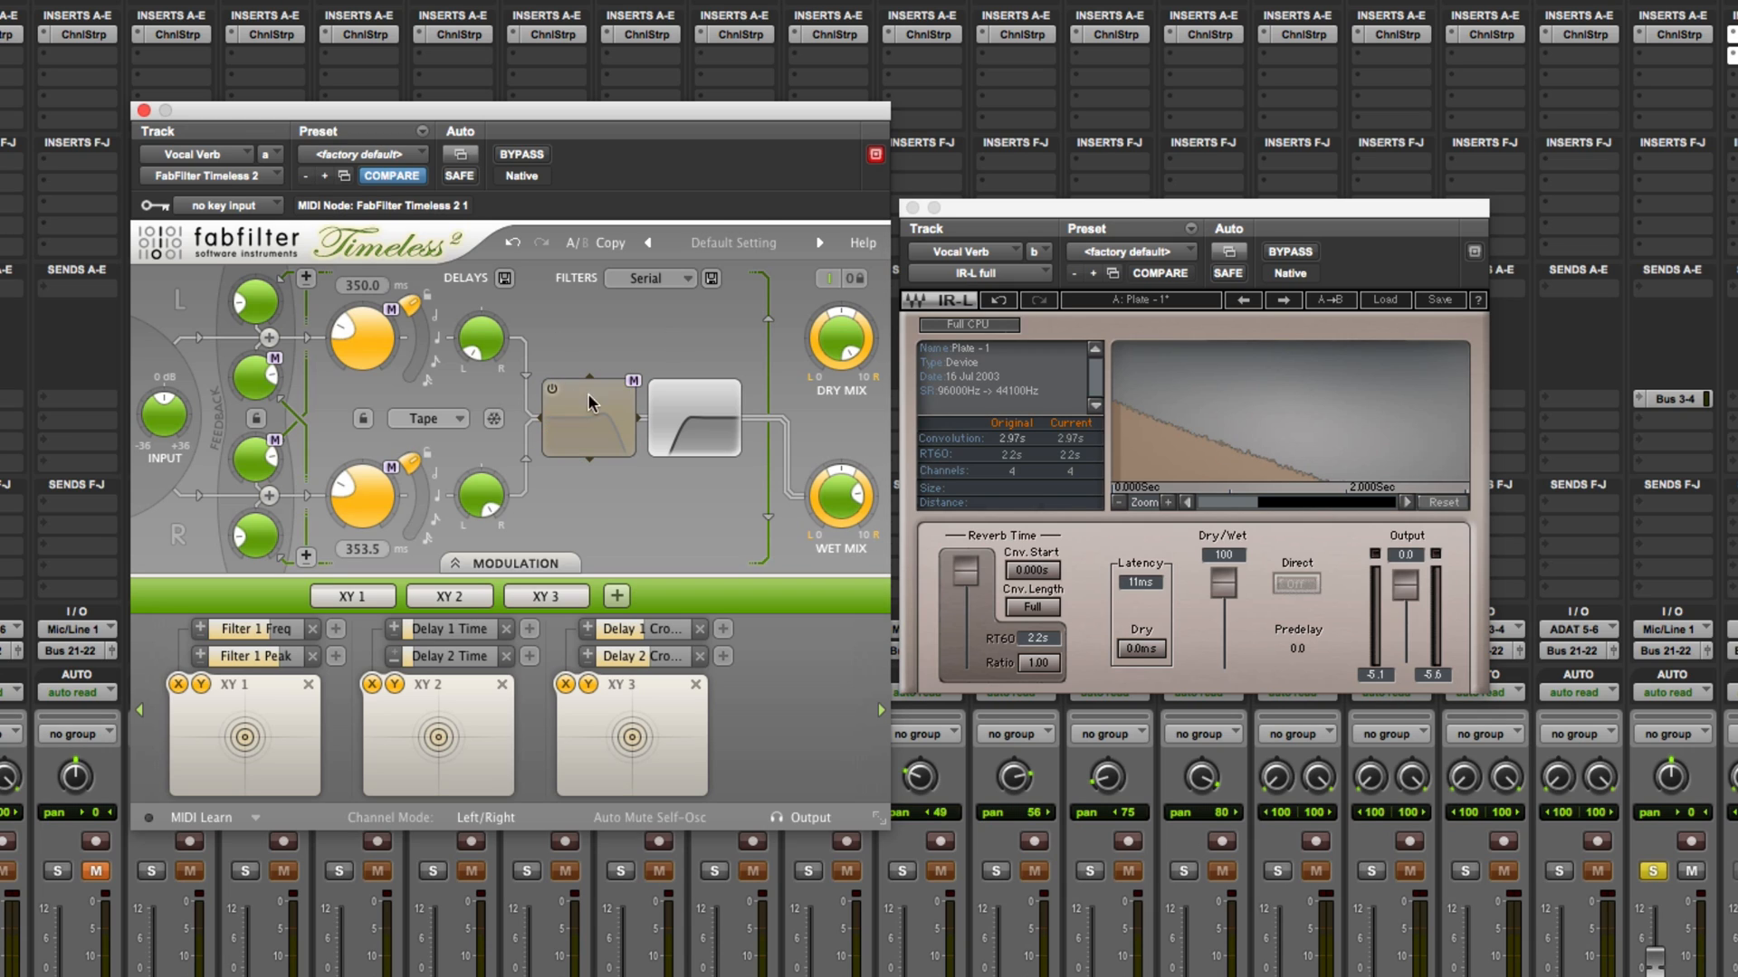
click(659, 387)
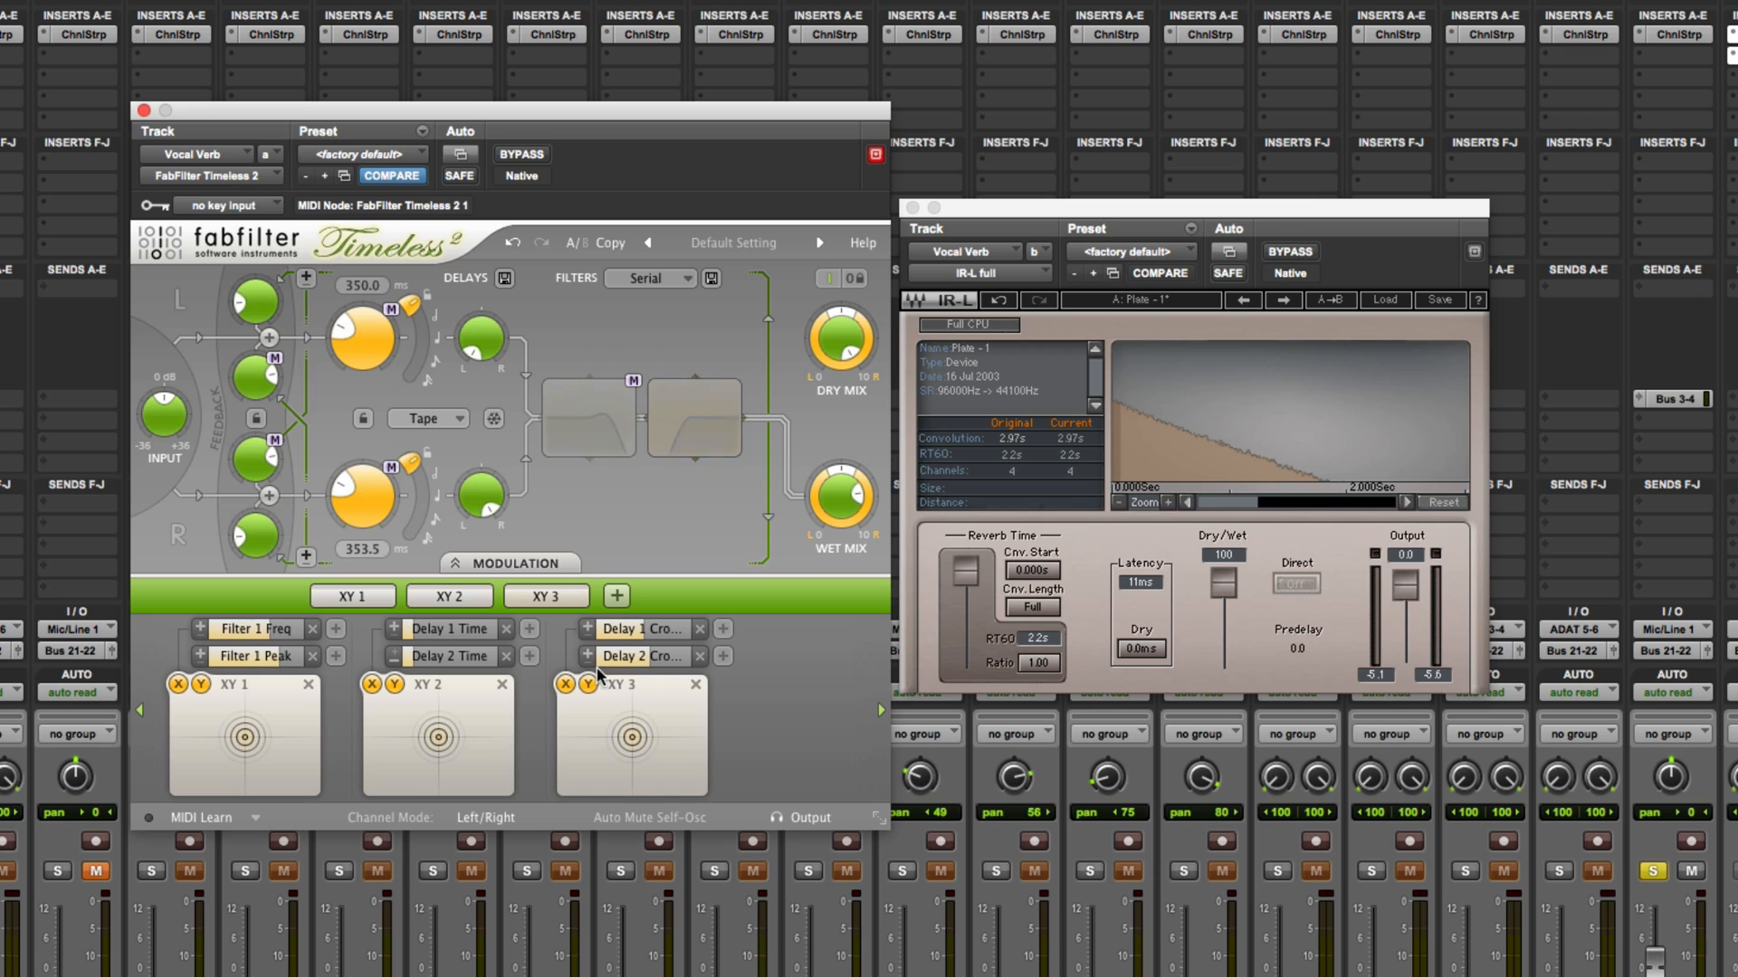
click(695, 684)
click(503, 684)
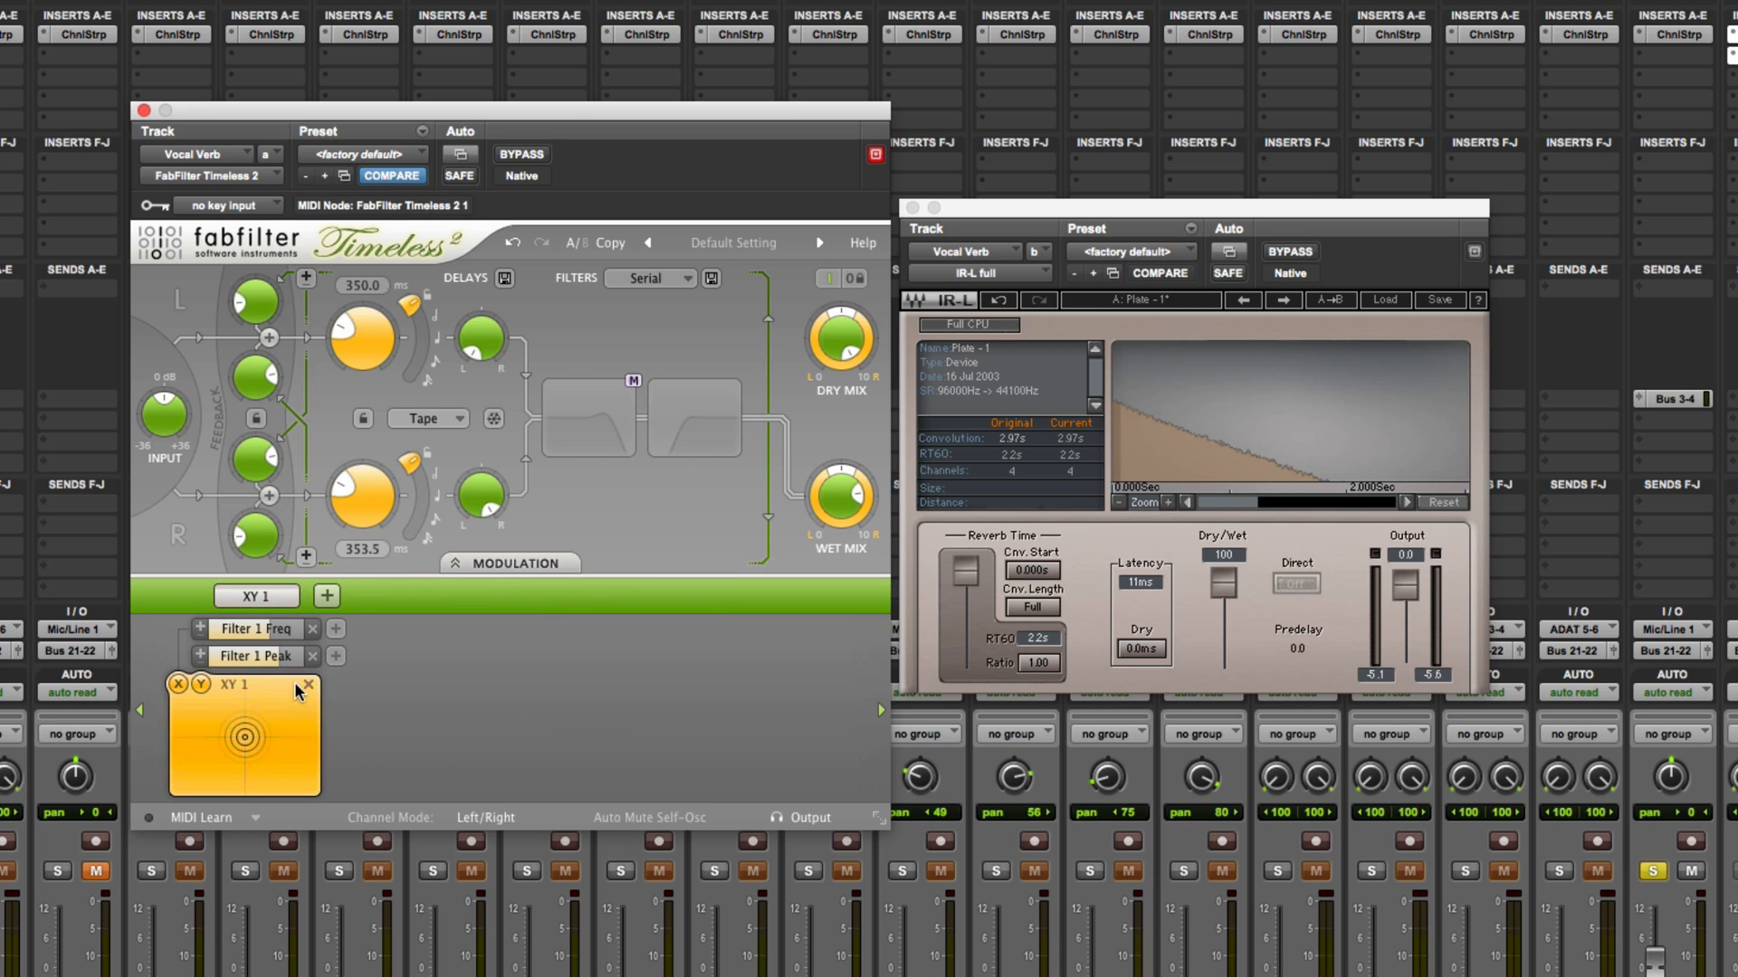
click(308, 684)
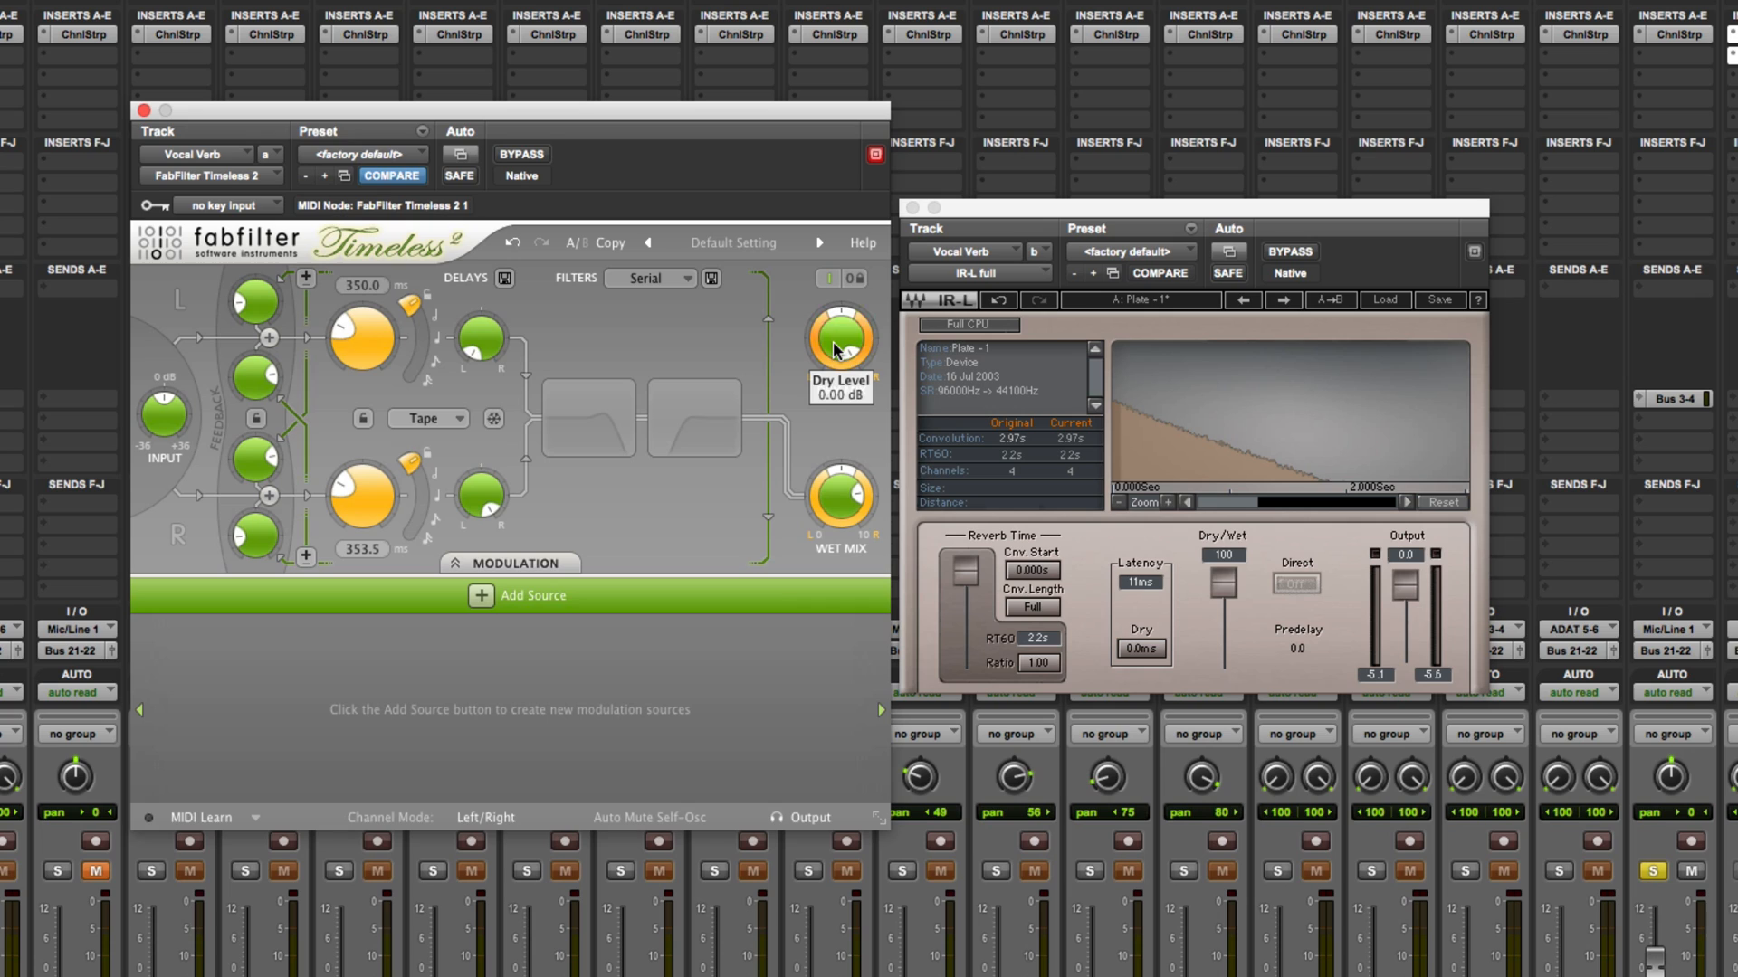
Turn the delay's dry level far down and raise its wet level
drag(842, 335, 839, 357)
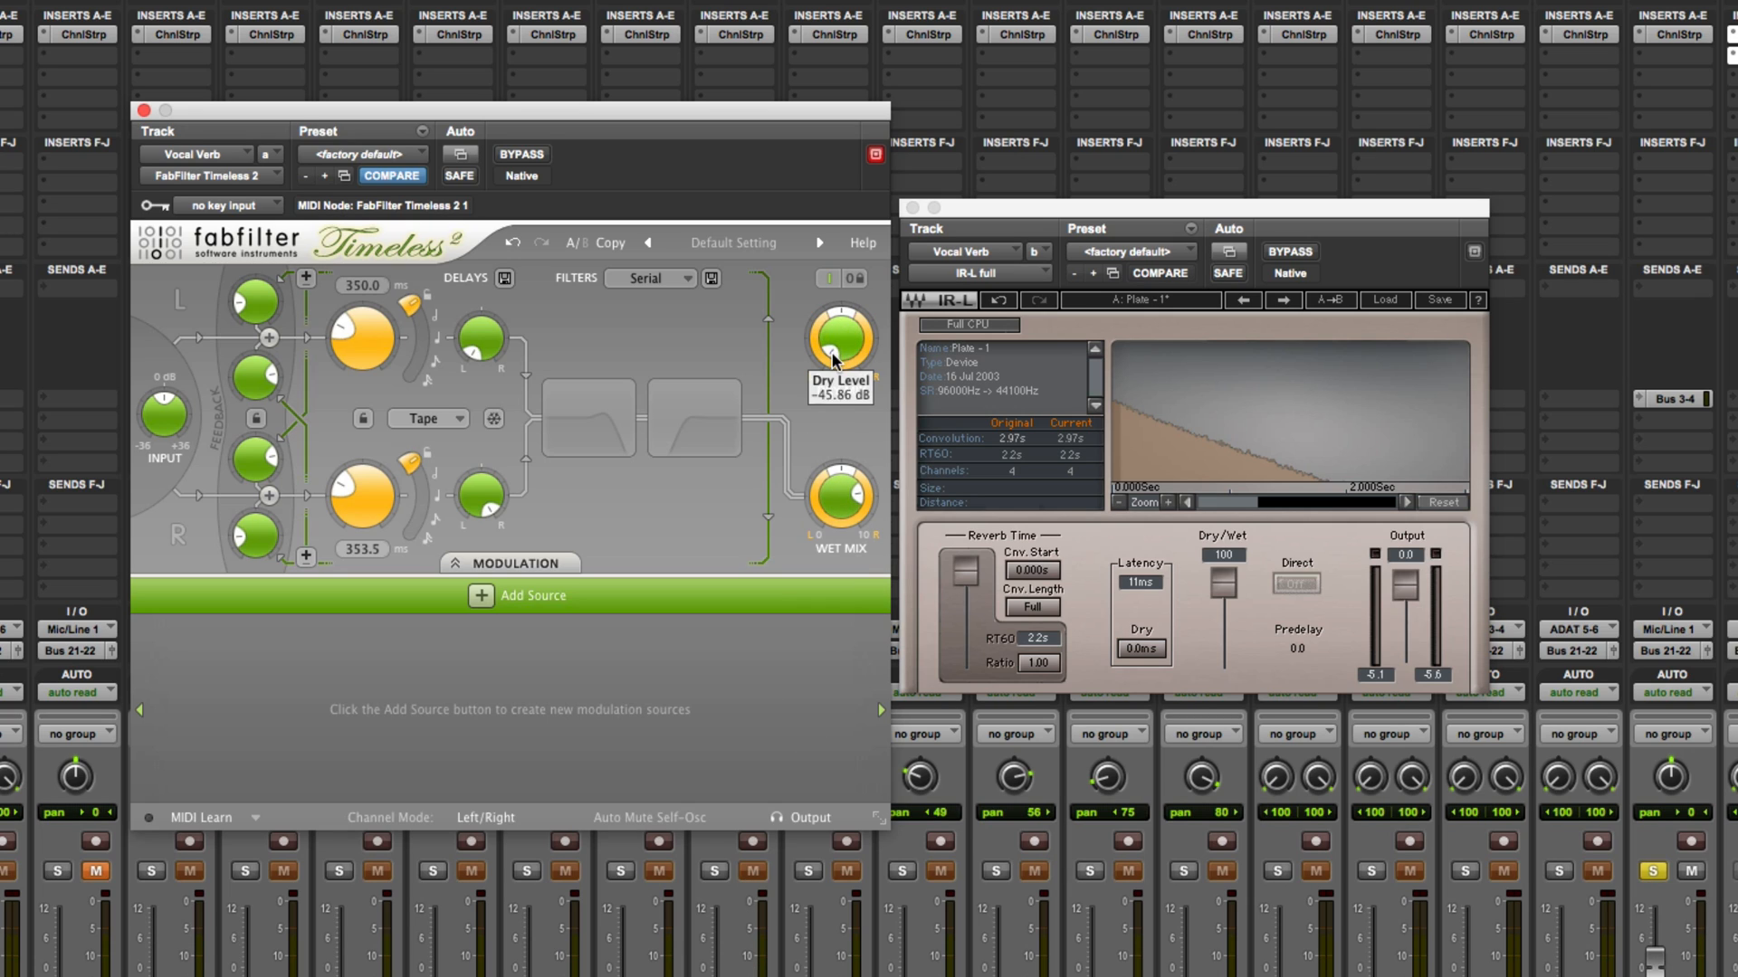
drag(841, 488, 849, 407)
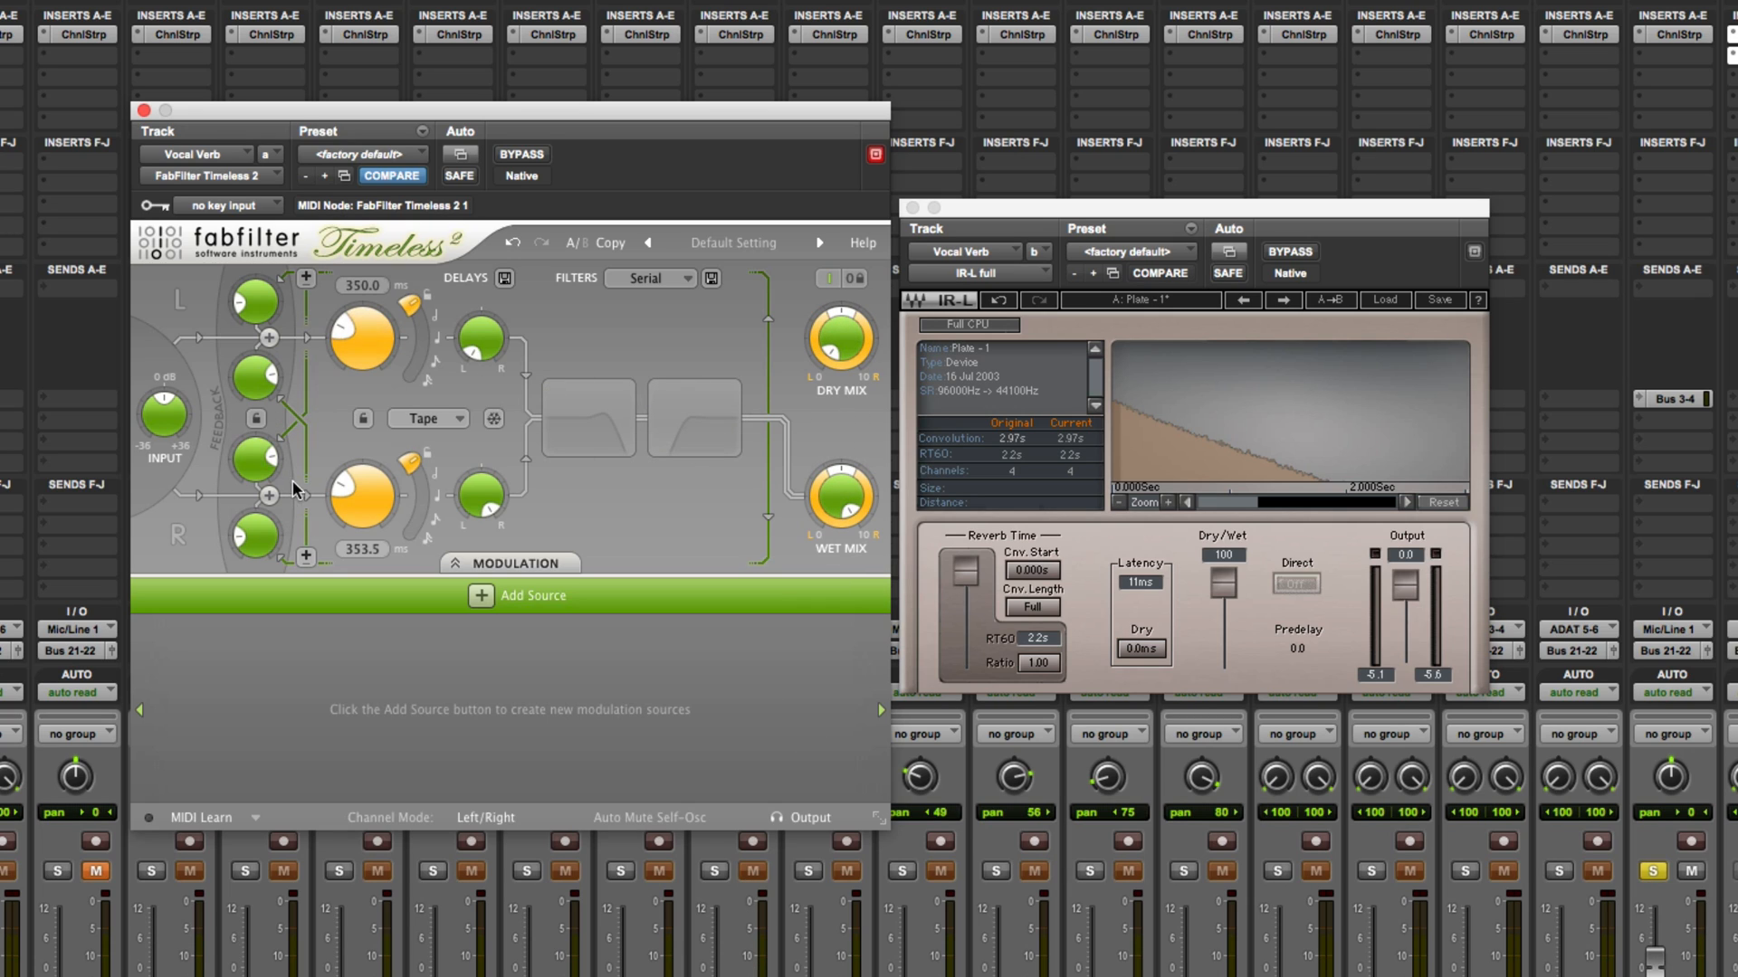
Link the left and right delay times and turn down the right cross feedback, left cross feedback and left feedback
click(365, 419)
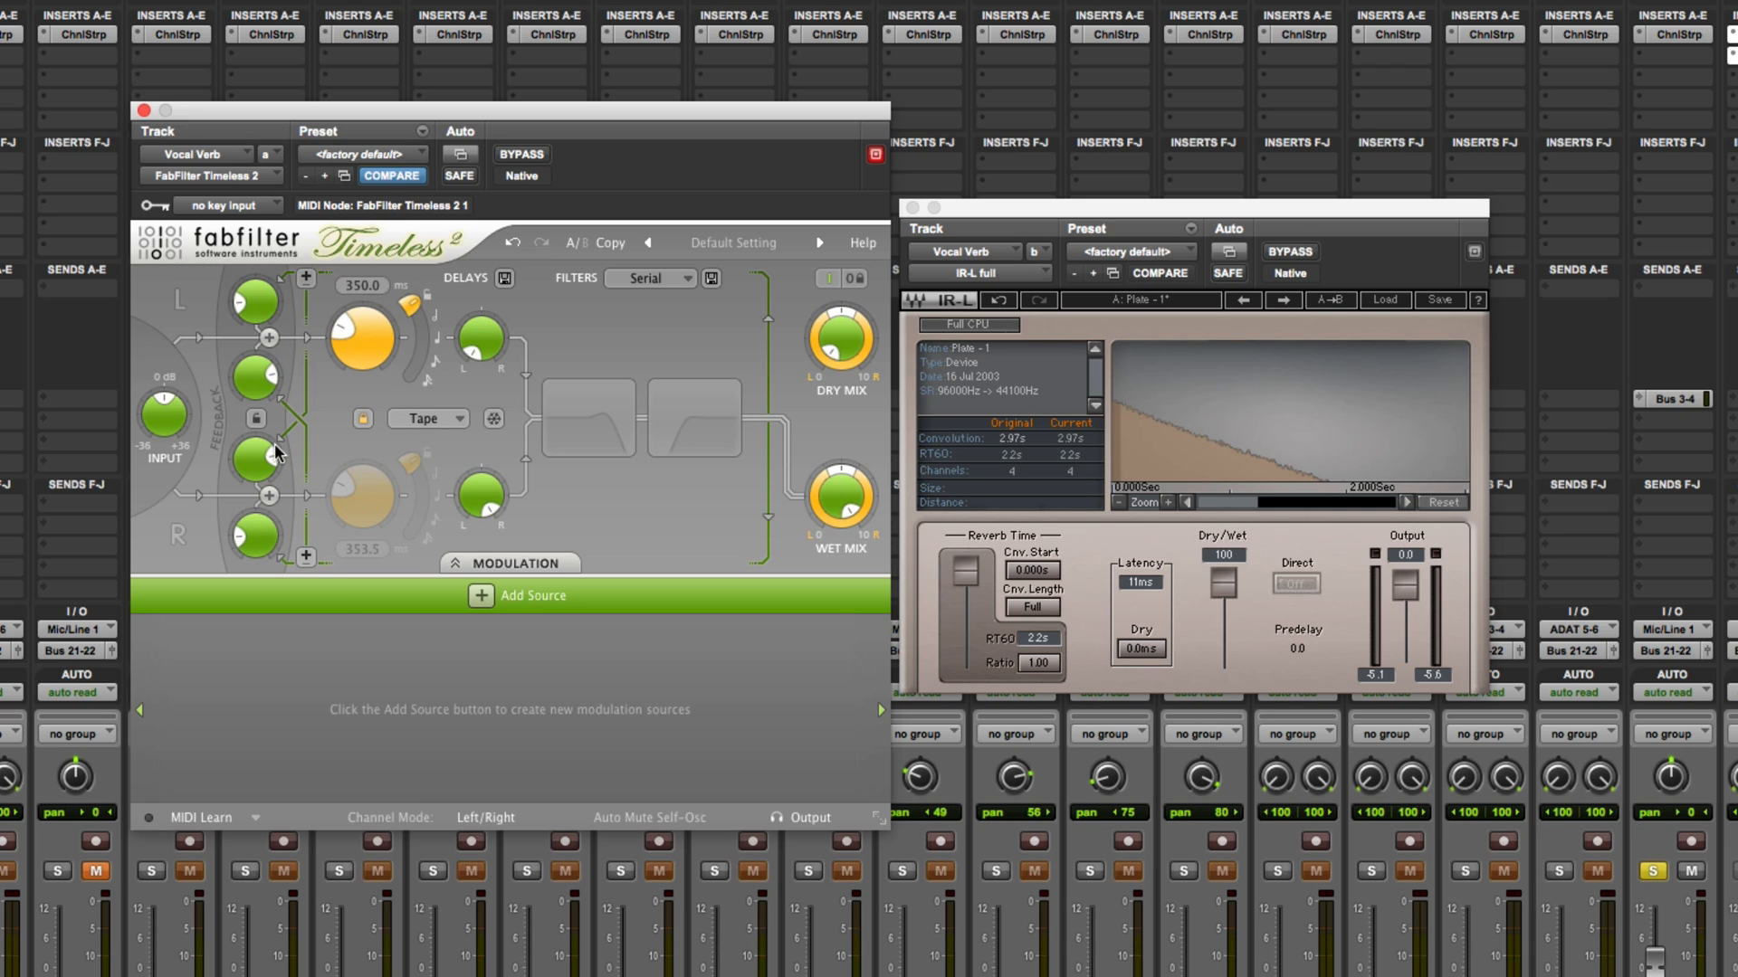
drag(261, 458, 253, 710)
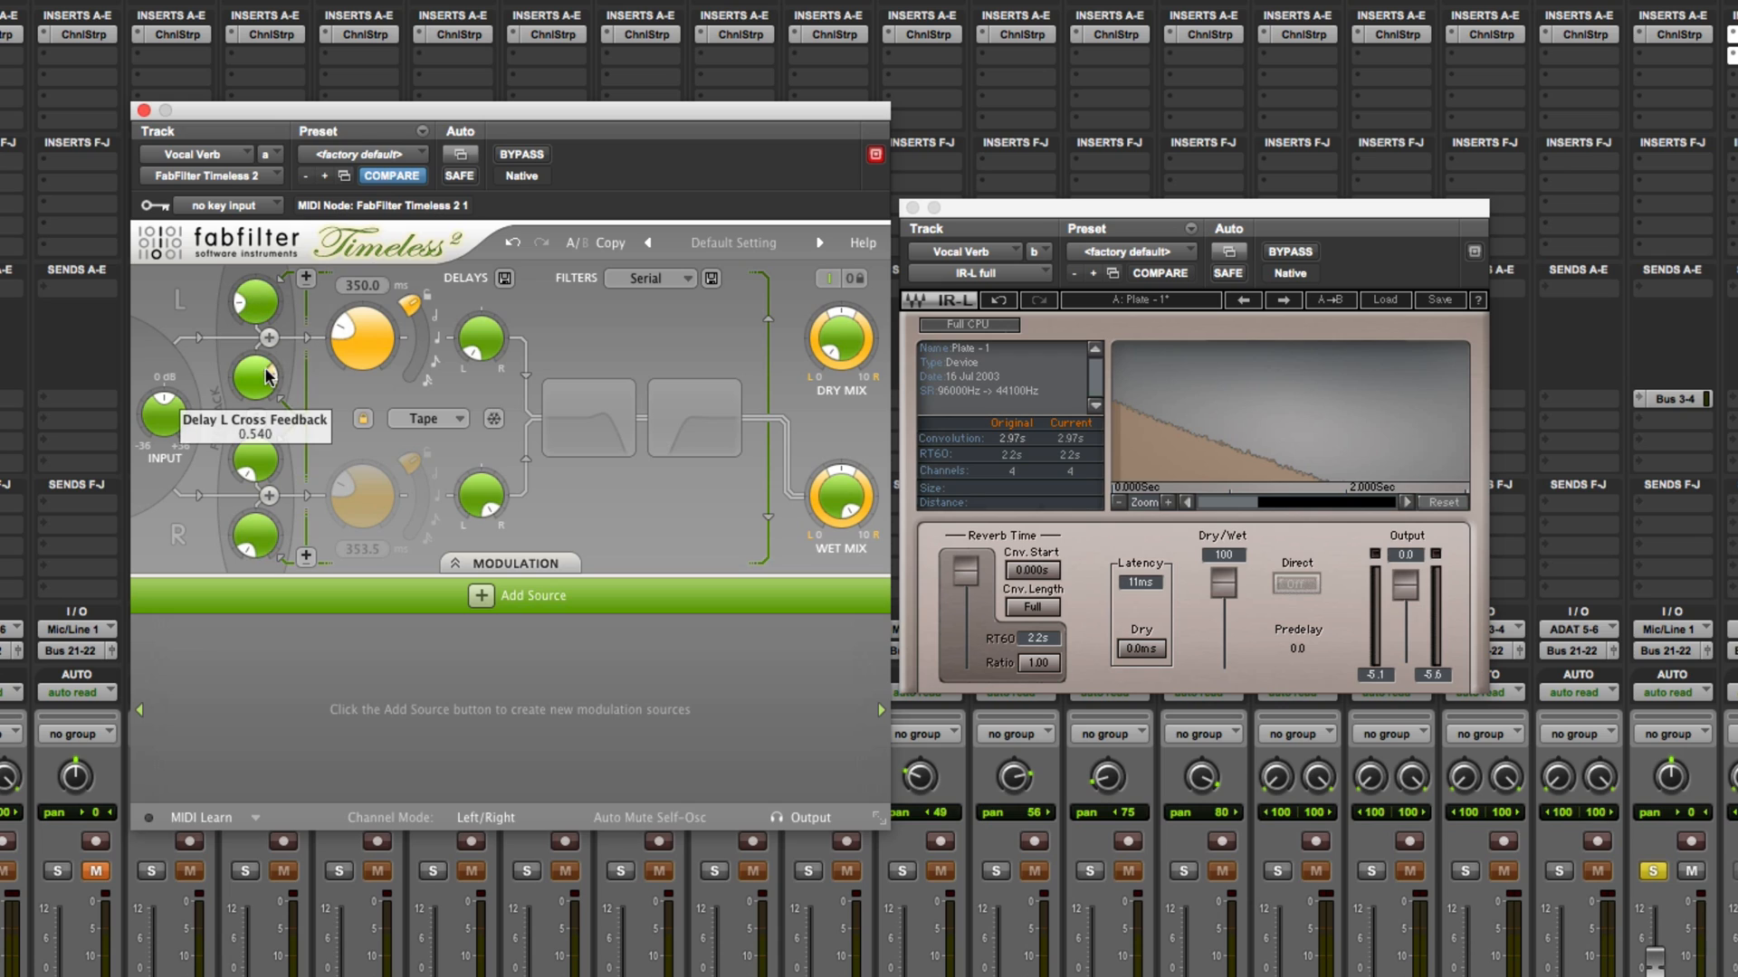
drag(249, 376, 235, 651)
drag(255, 301, 259, 422)
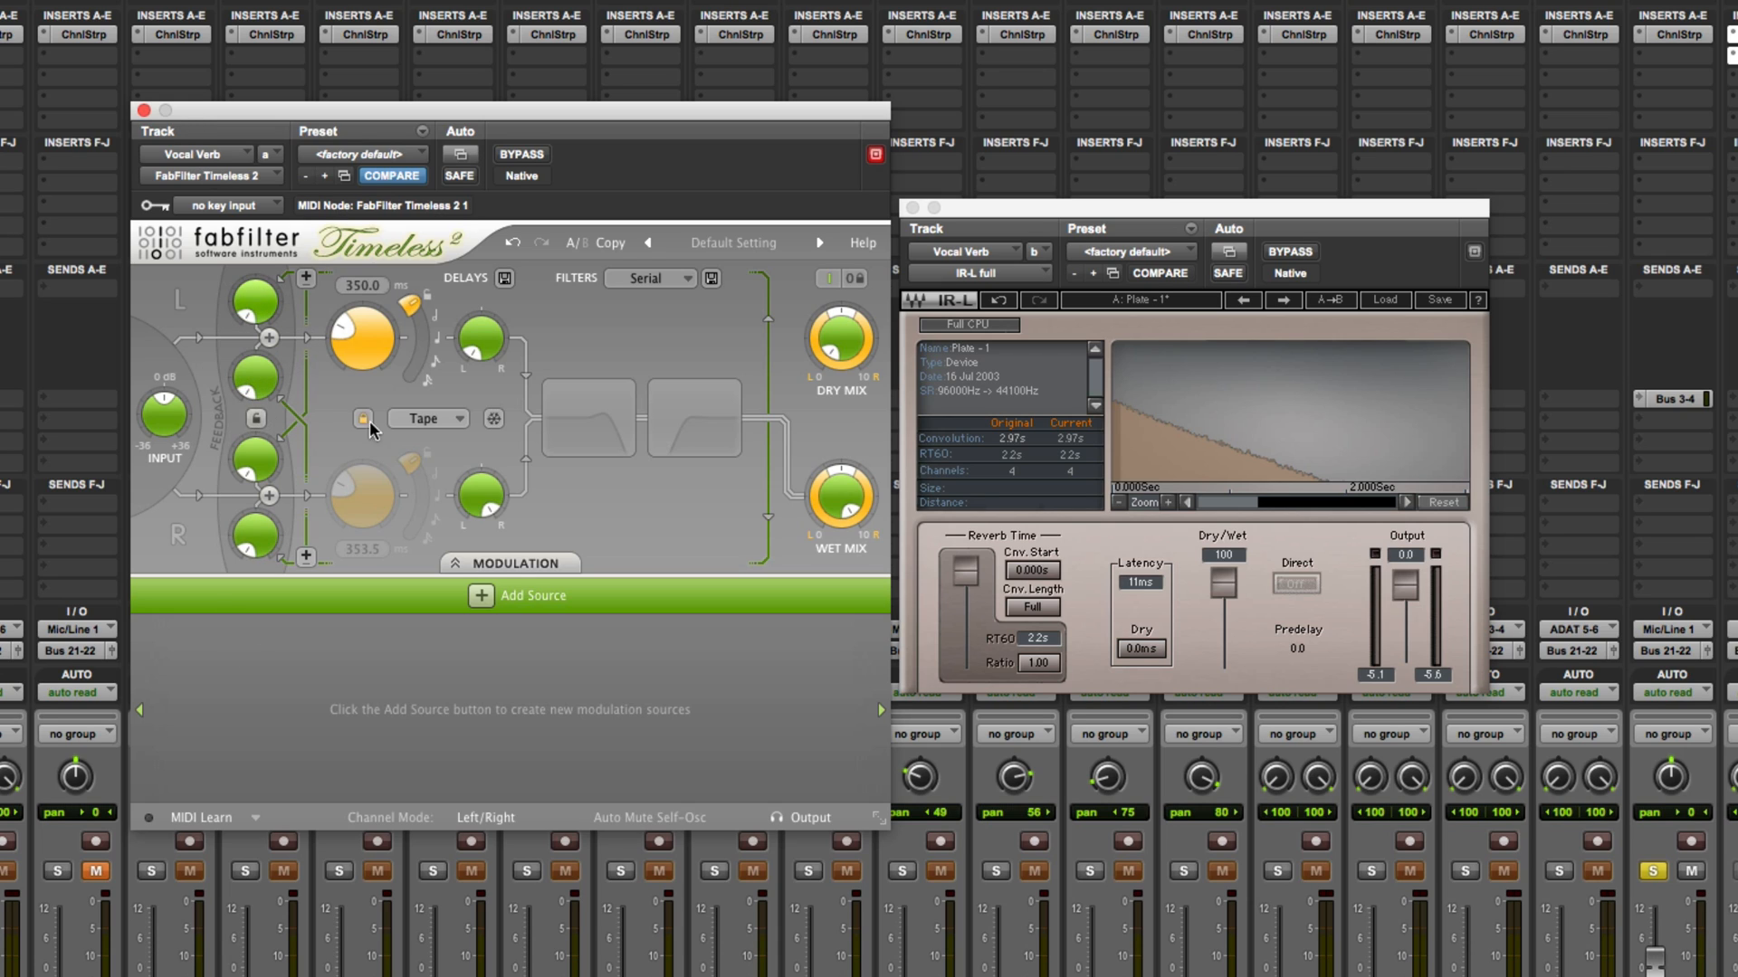
Audition the delay with the IR-L reverb bypassed, shortening the delay time to 87.8 ms, and re-enable the reverb
click(1307, 255)
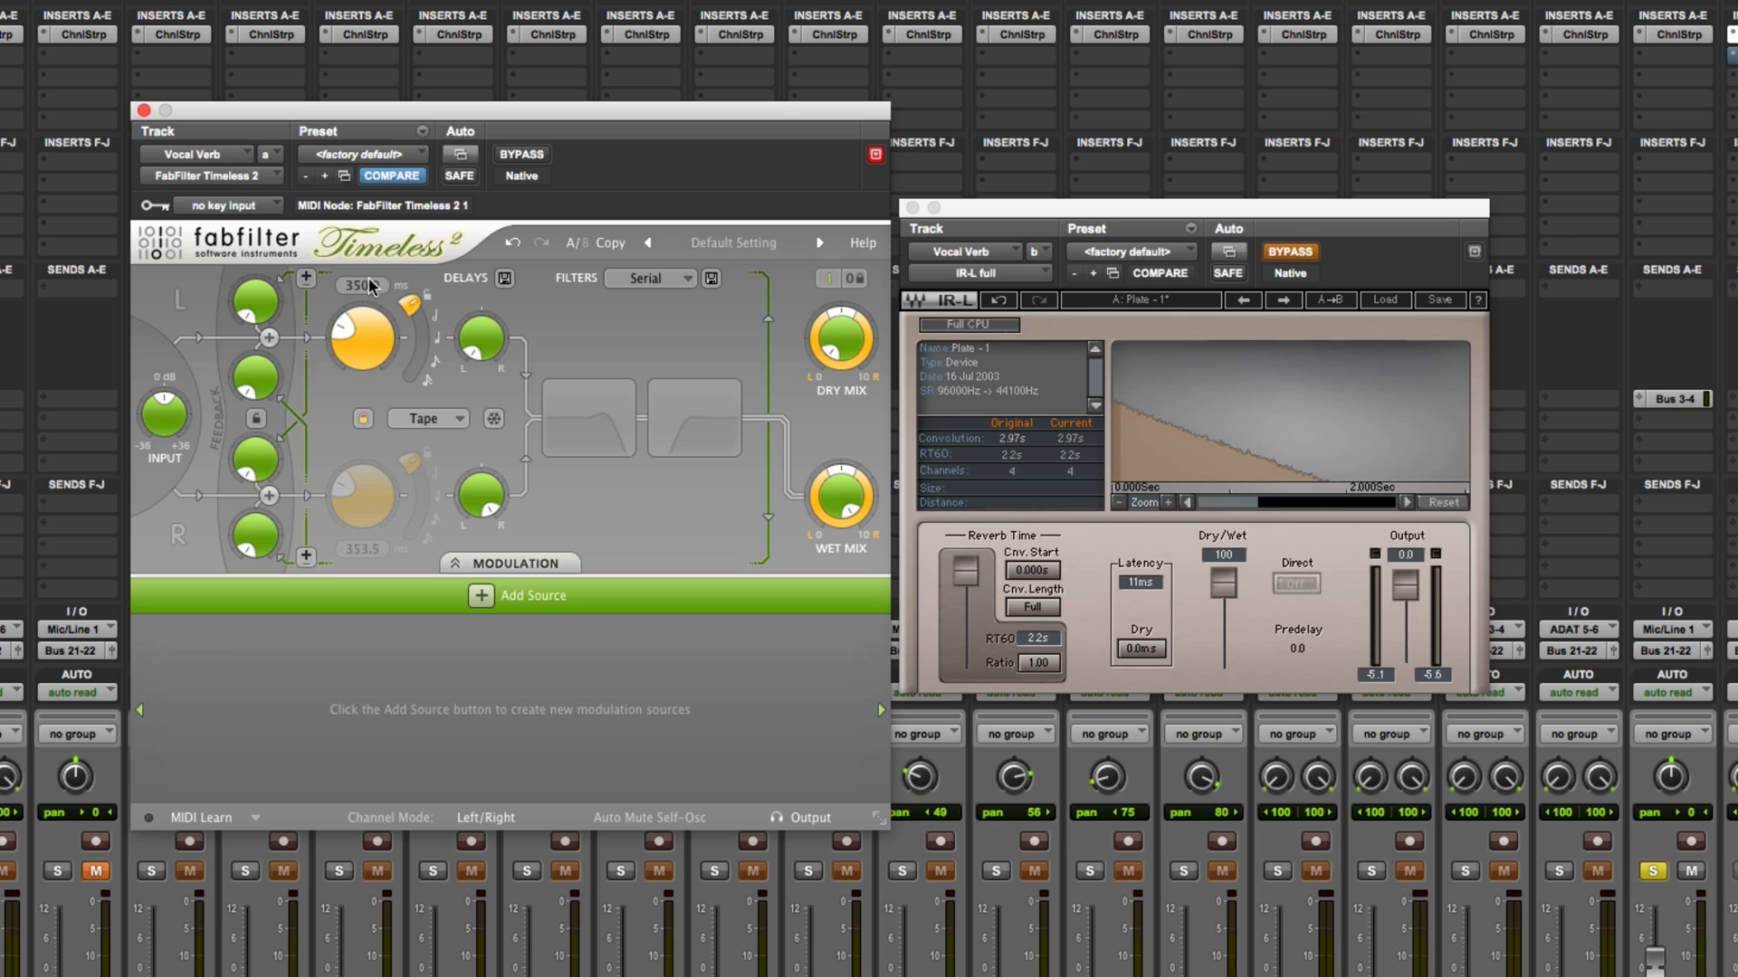
drag(352, 357, 331, 425)
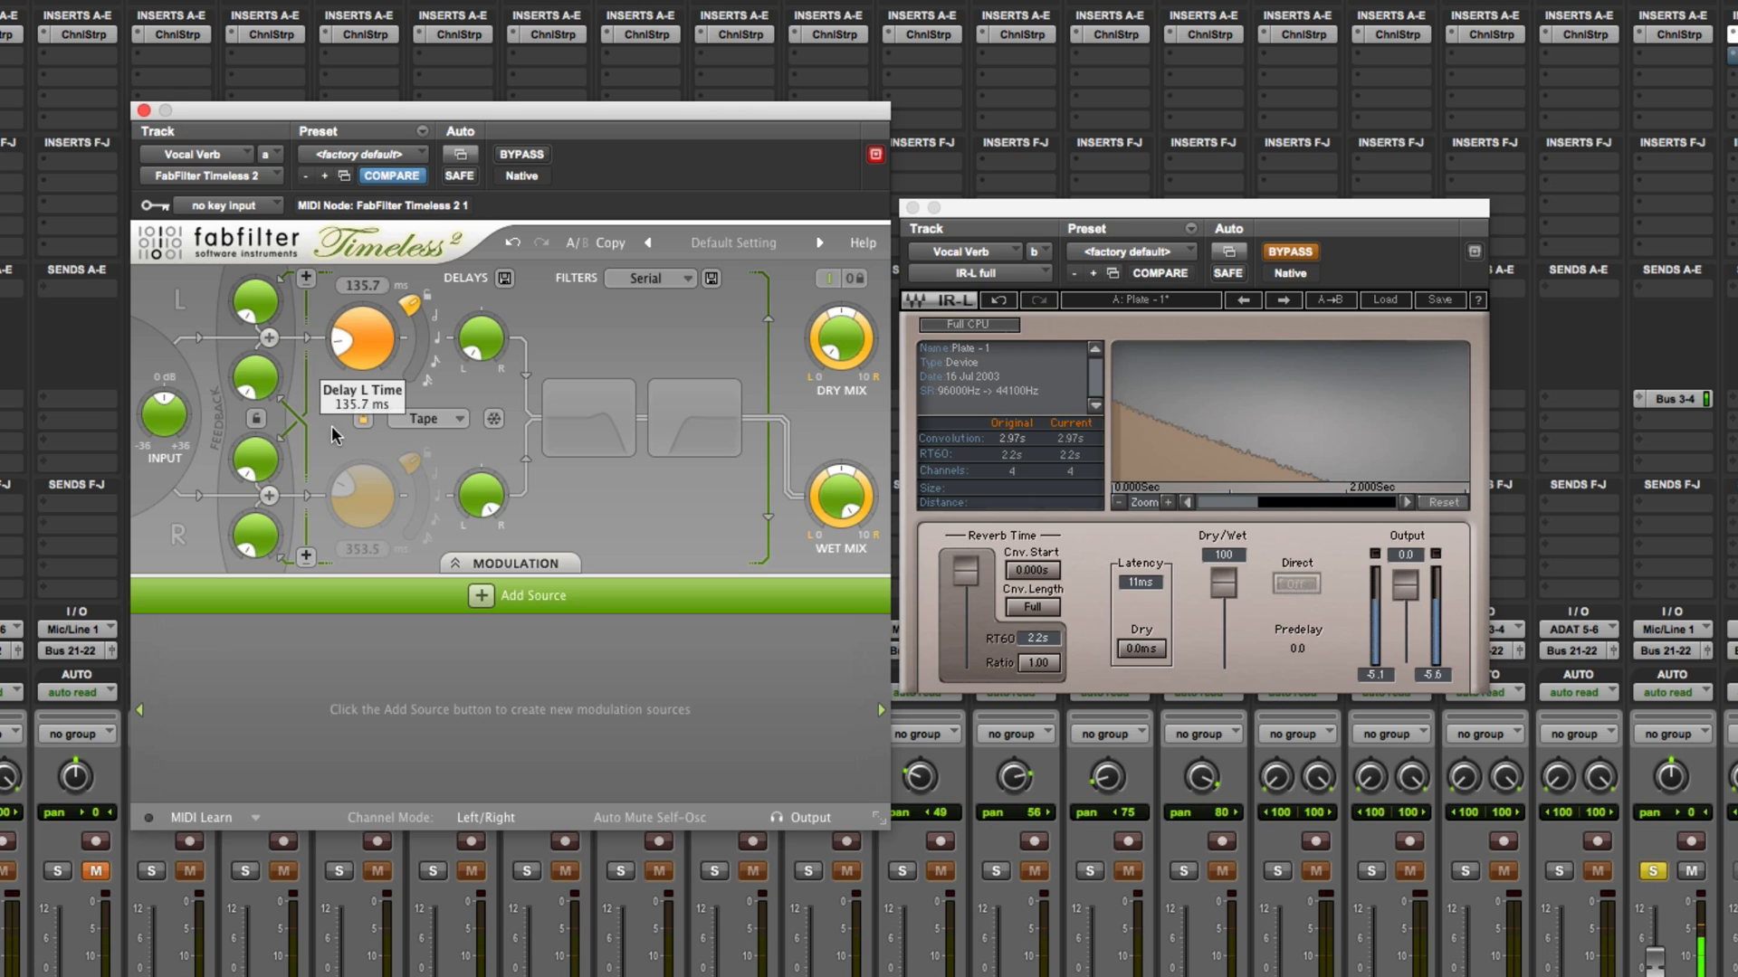
drag(345, 352, 341, 362)
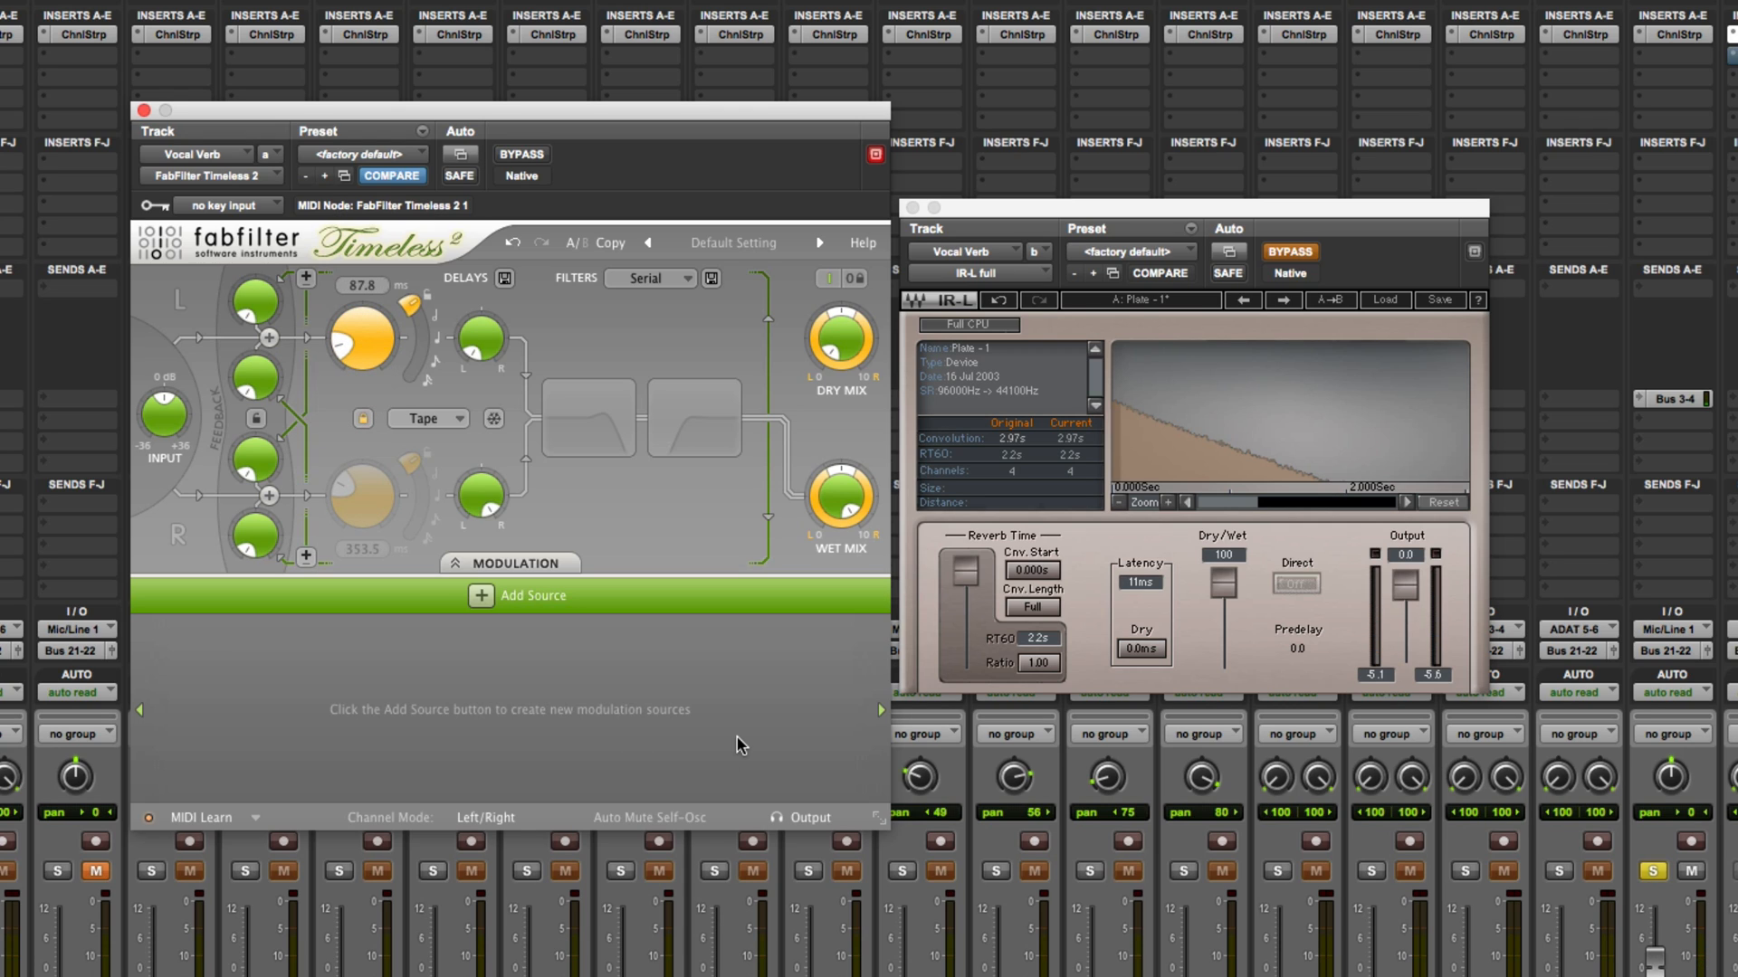
click(1307, 254)
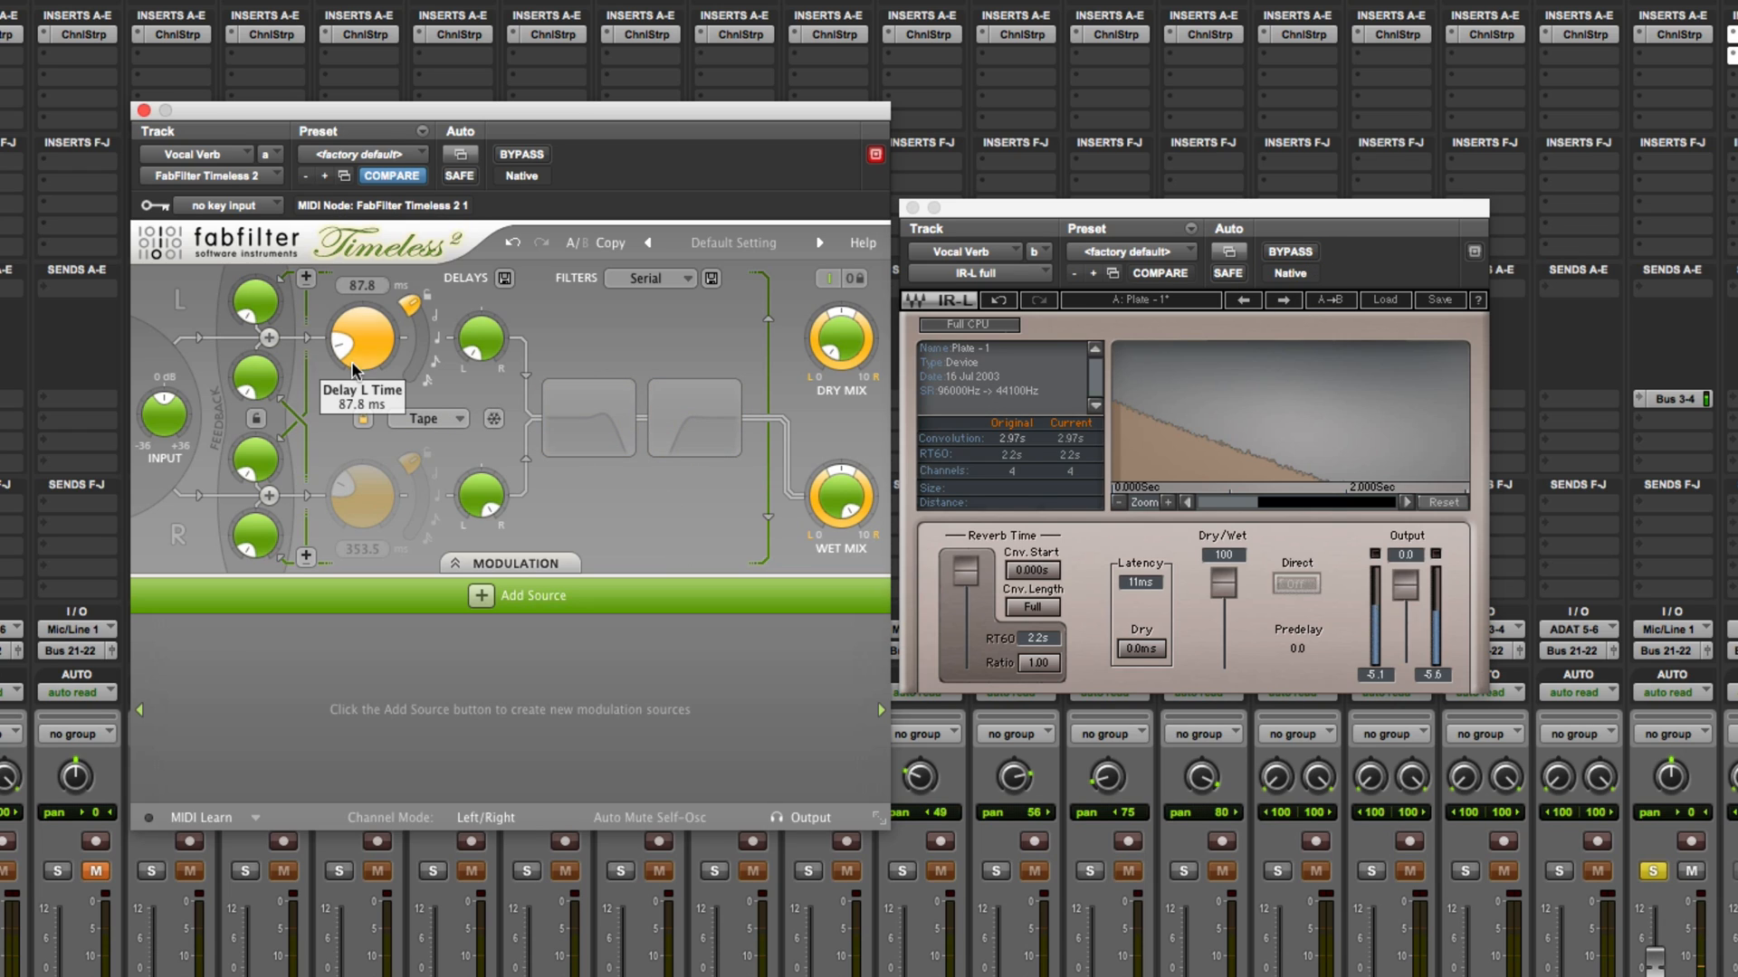
Reduce the linked delay time to 12.3 ms
mouse_move(355, 362)
mouse_down()
mouse_move(356, 344)
mouse_move(356, 366)
mouse_up()
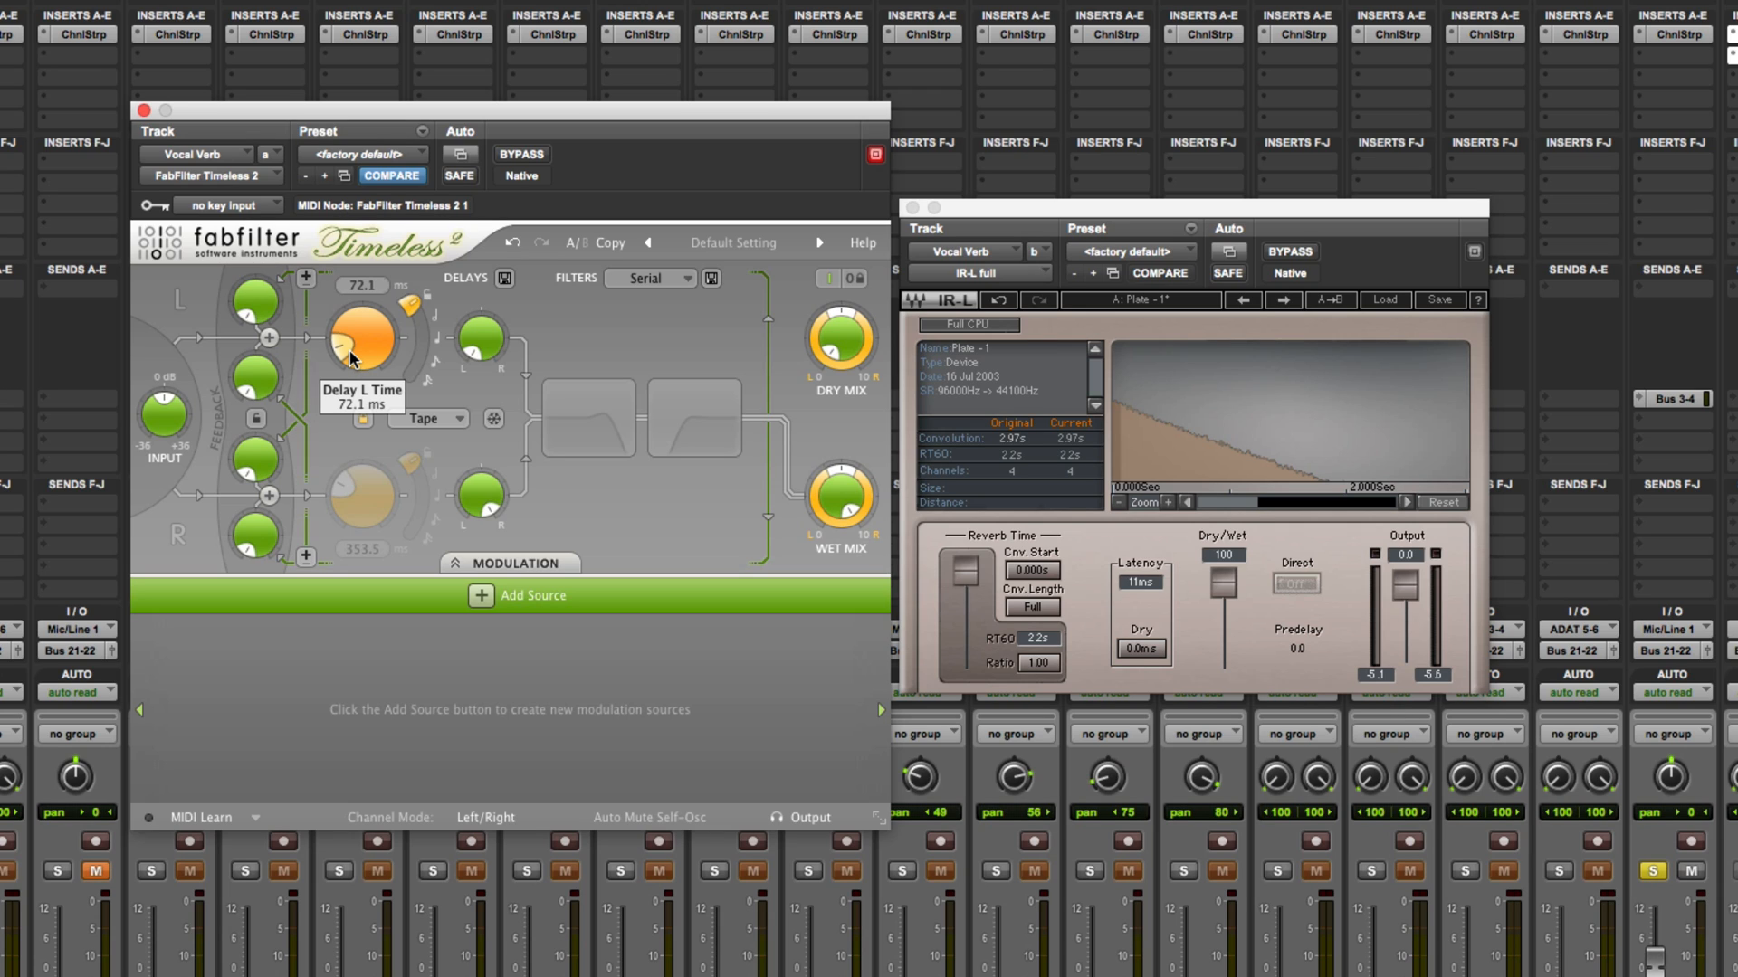
scroll(349, 350, down, 10)
scroll(350, 365, down, 4)
scroll(352, 371, down, 1)
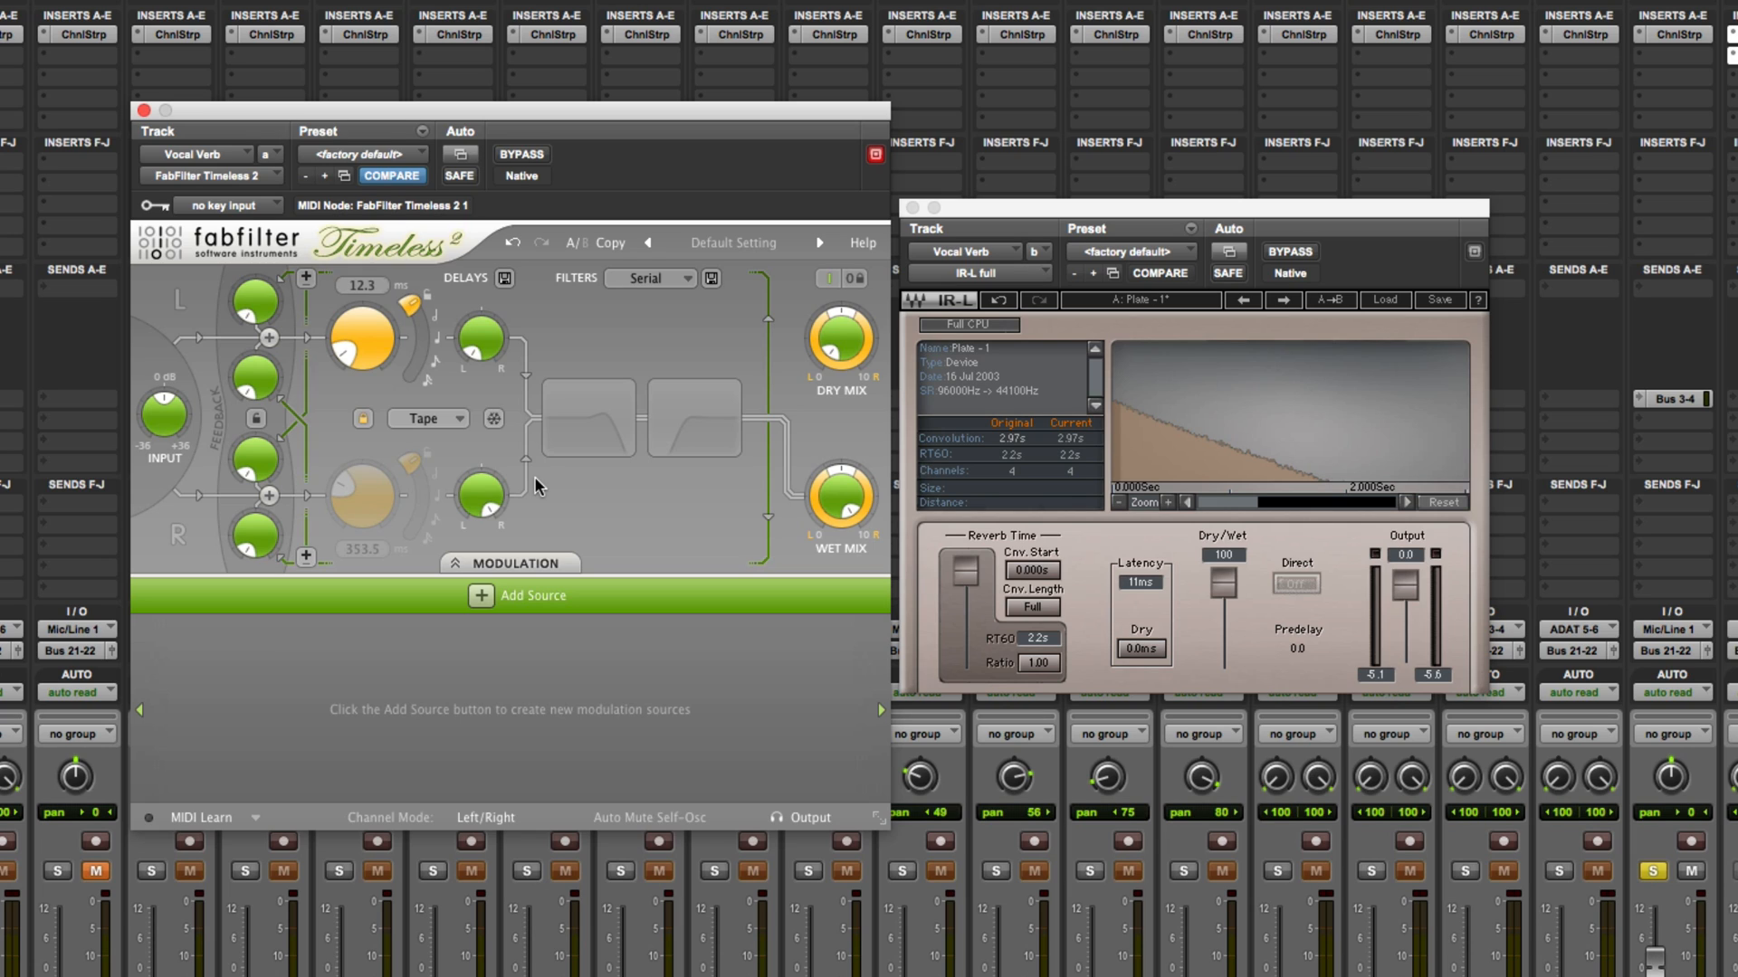
Add a new XLFO modulation source and assign it to the delay time
click(480, 595)
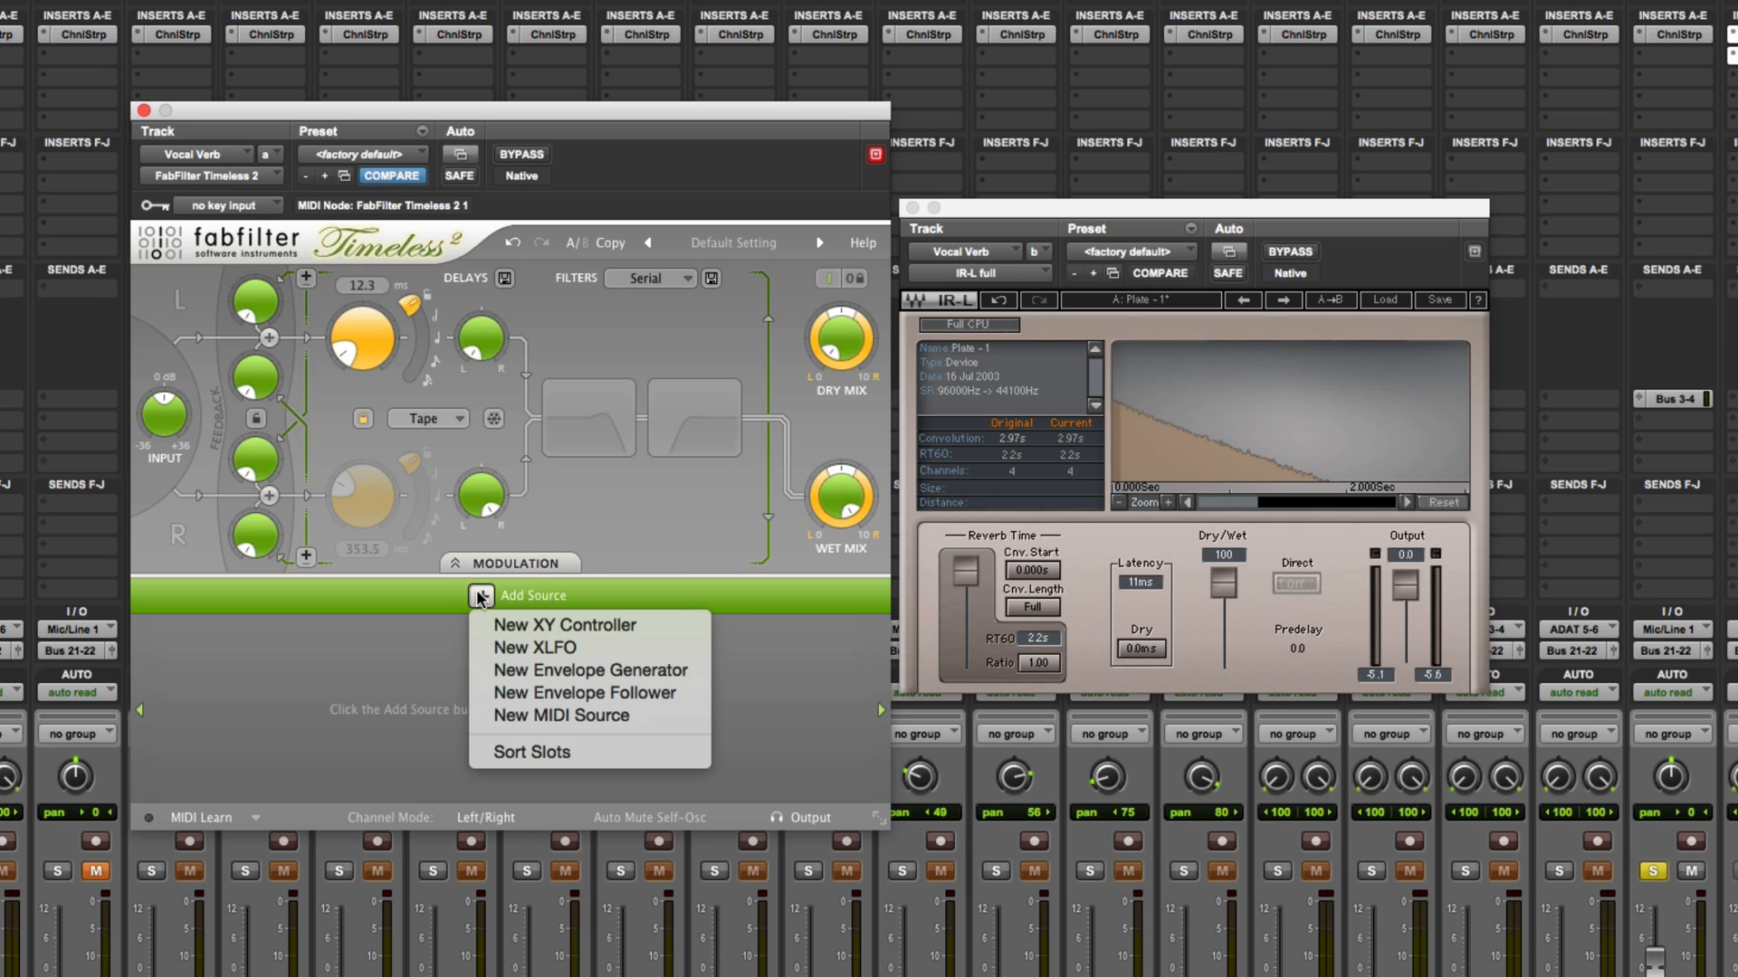
click(569, 648)
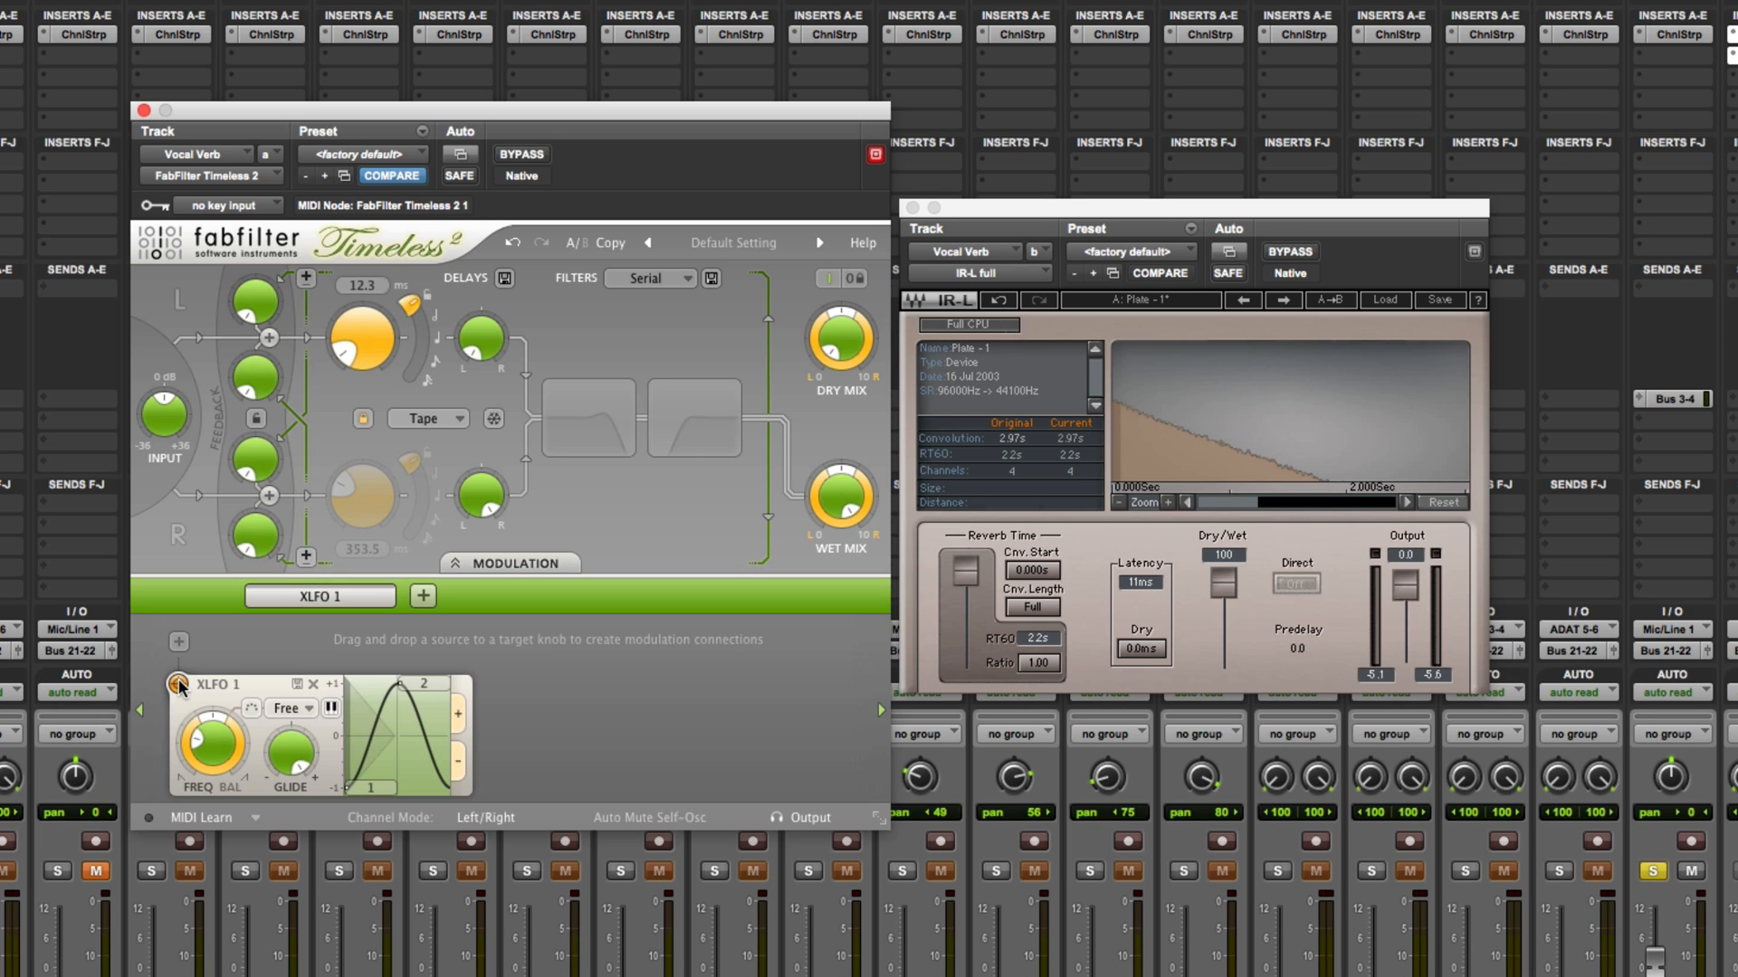
drag(178, 685, 362, 340)
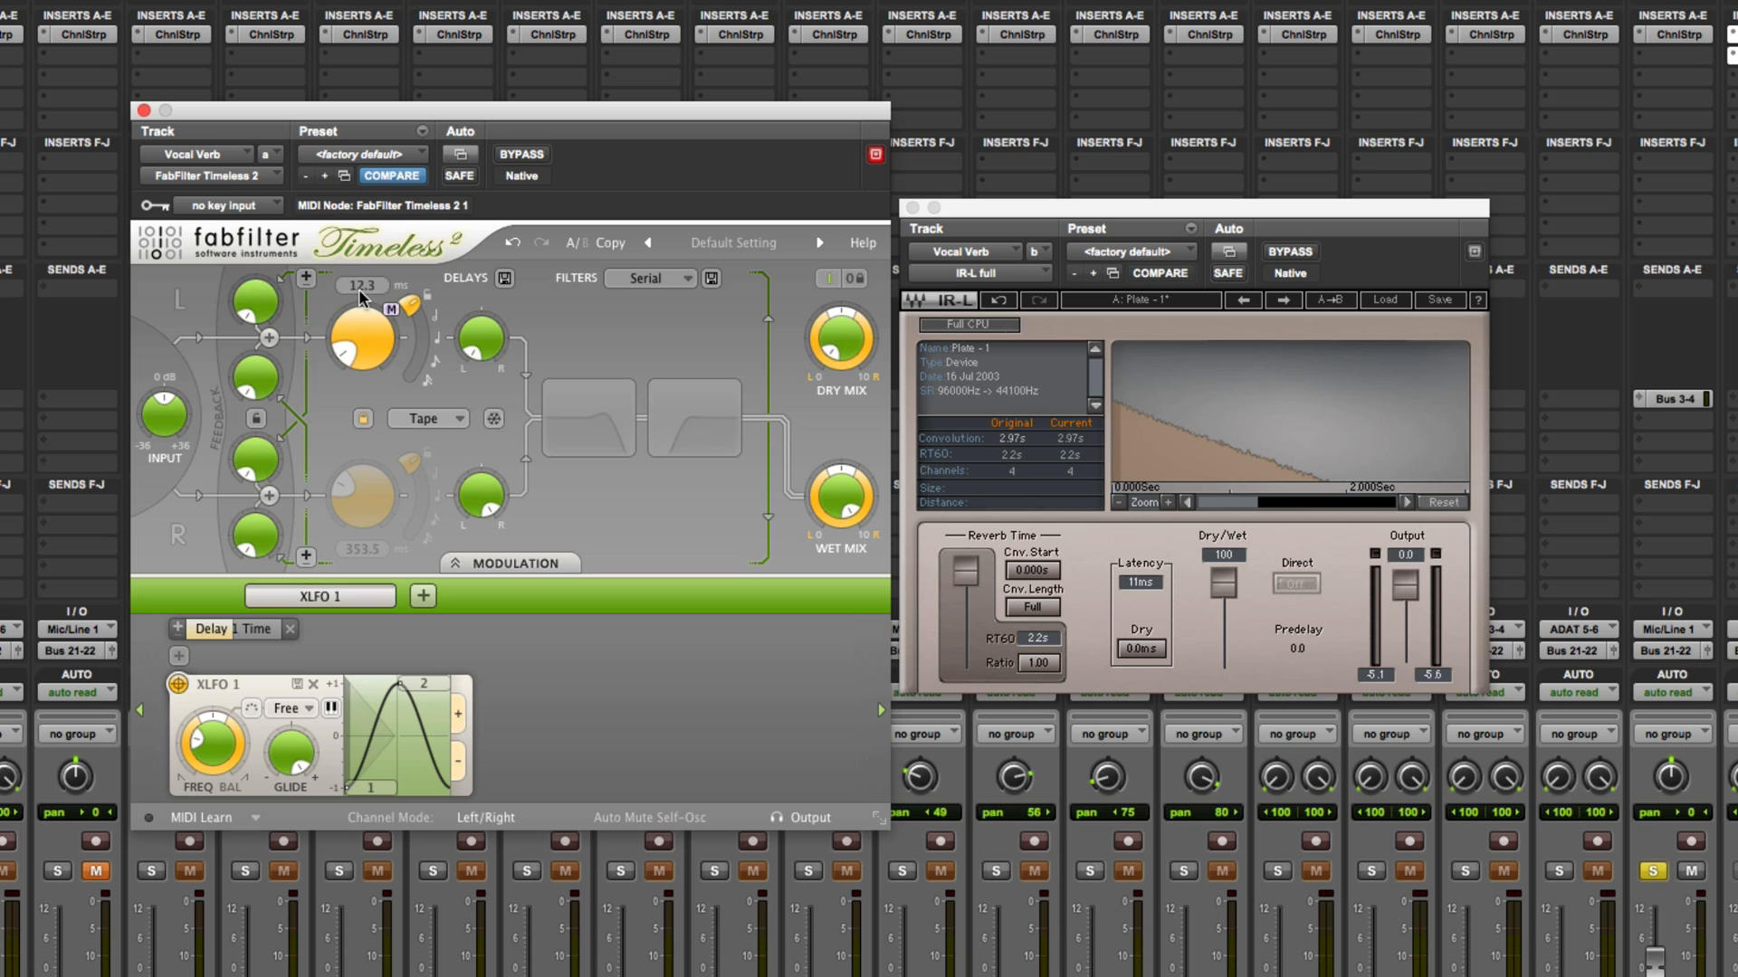
mouse_move(361, 340)
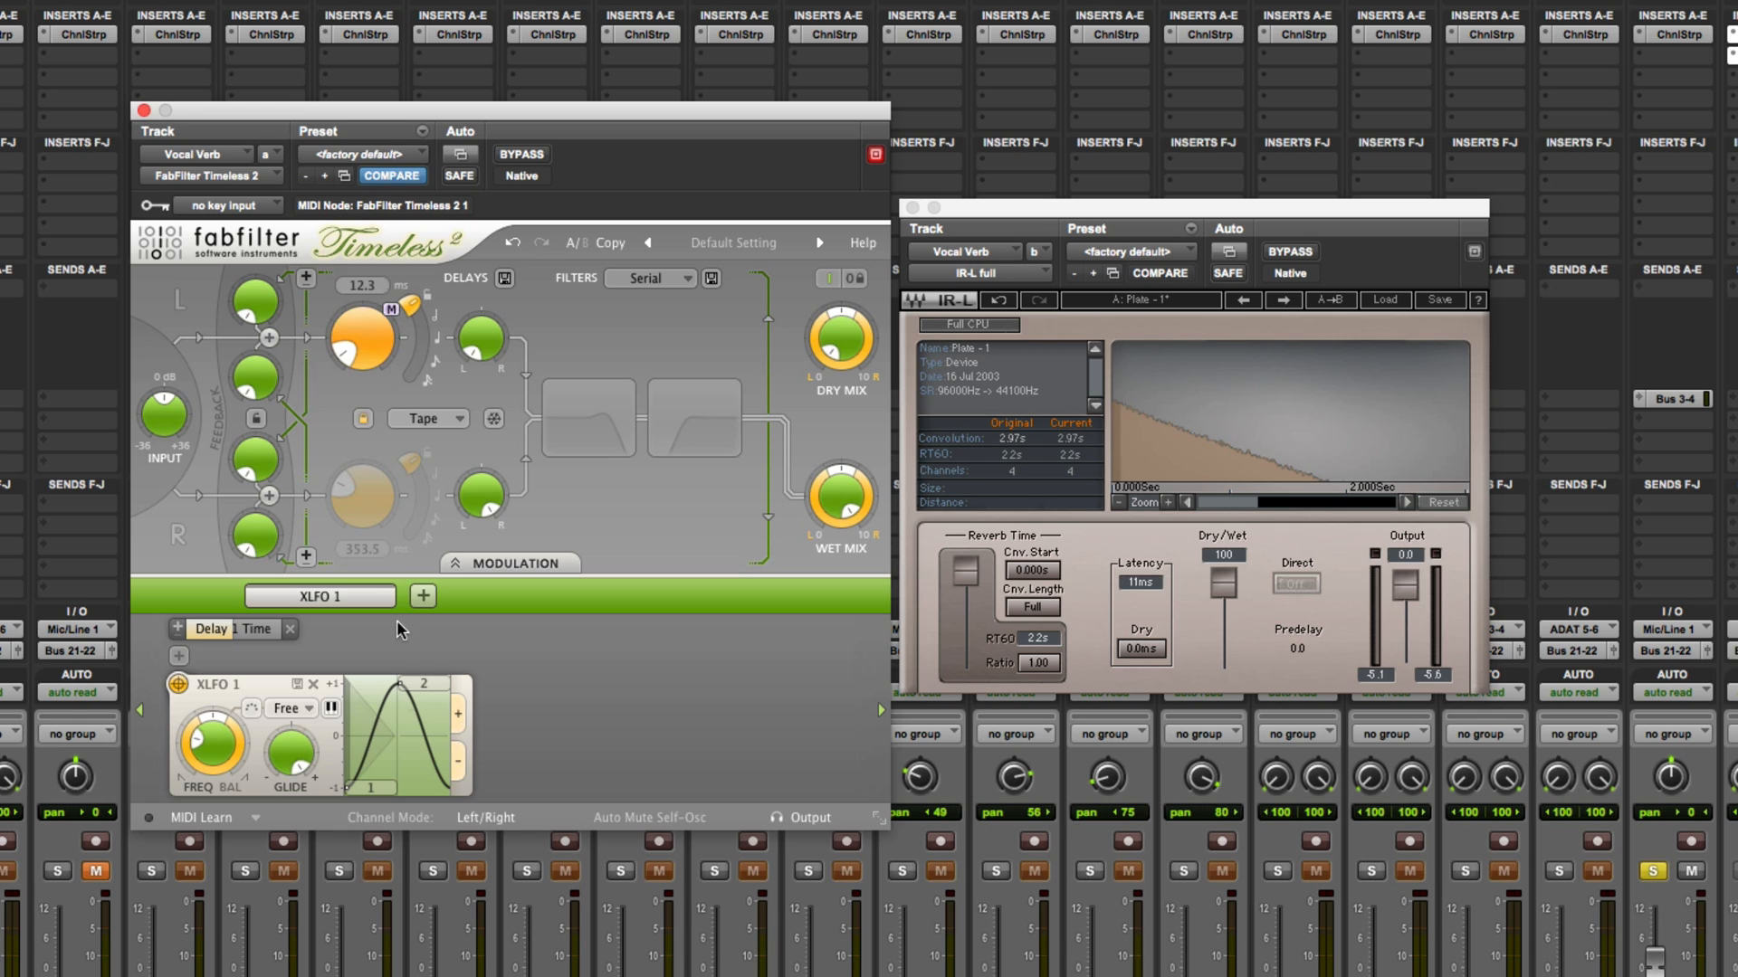
Lower the frequency of XLFO 1
mouse_move(203, 757)
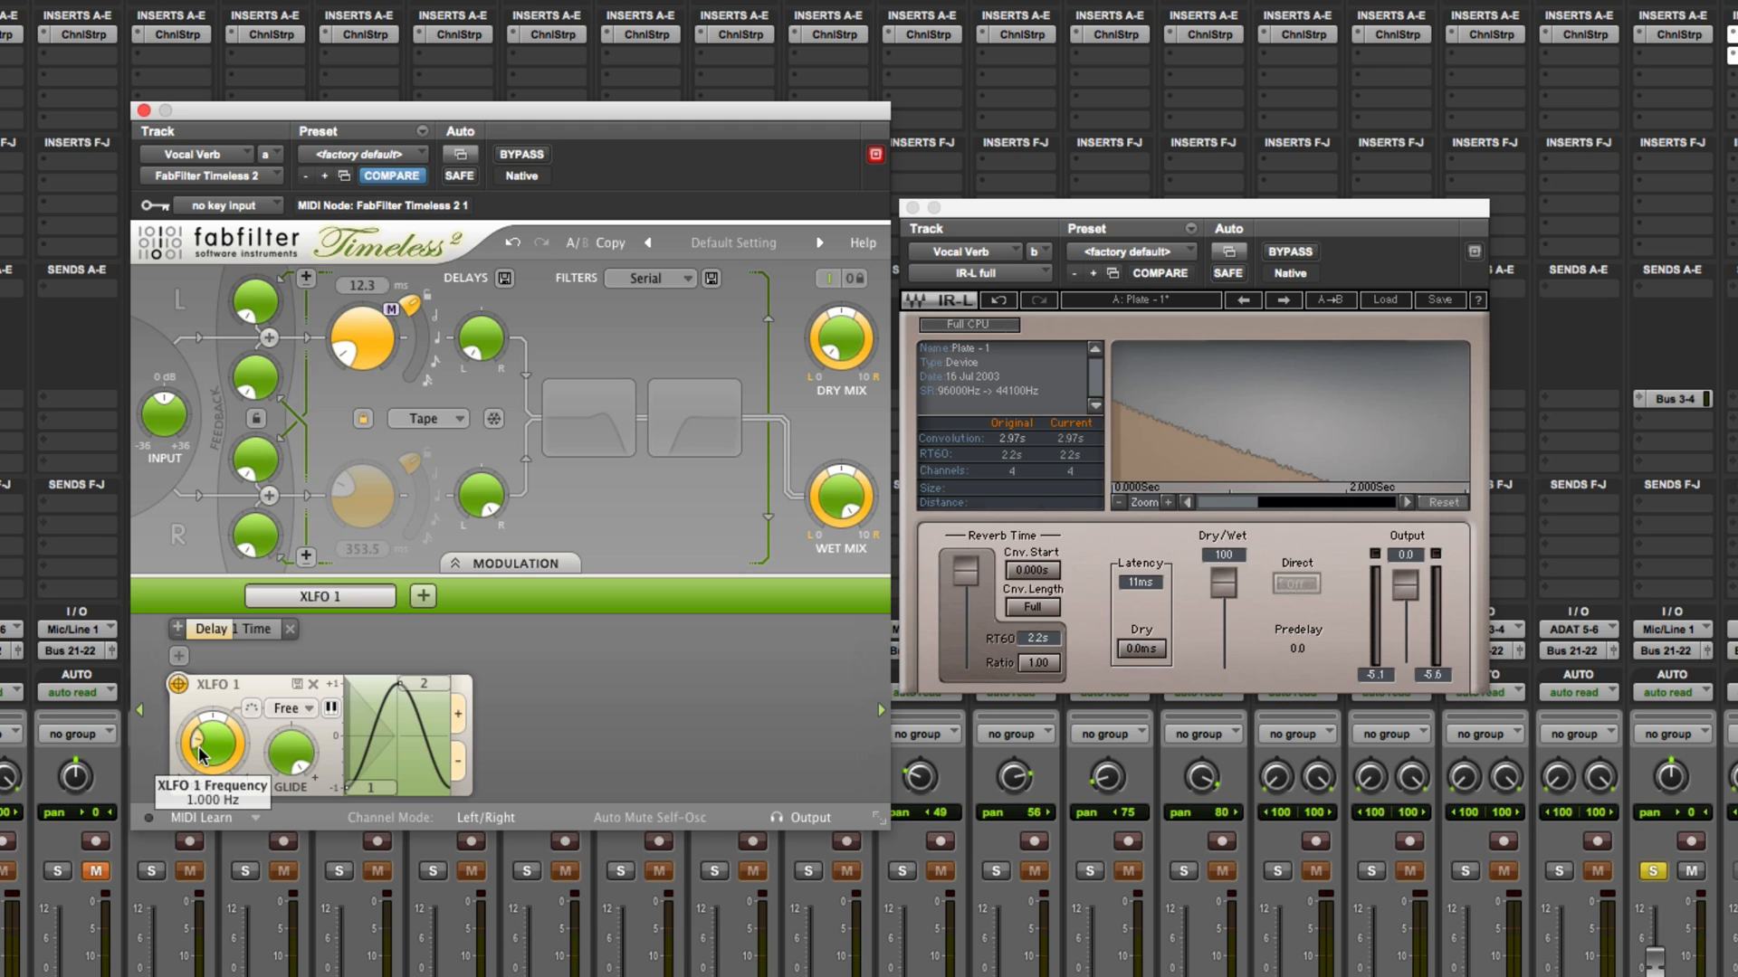
mouse_move(198, 749)
mouse_down()
mouse_move(198, 766)
mouse_move(204, 753)
mouse_up()
drag(205, 753, 200, 774)
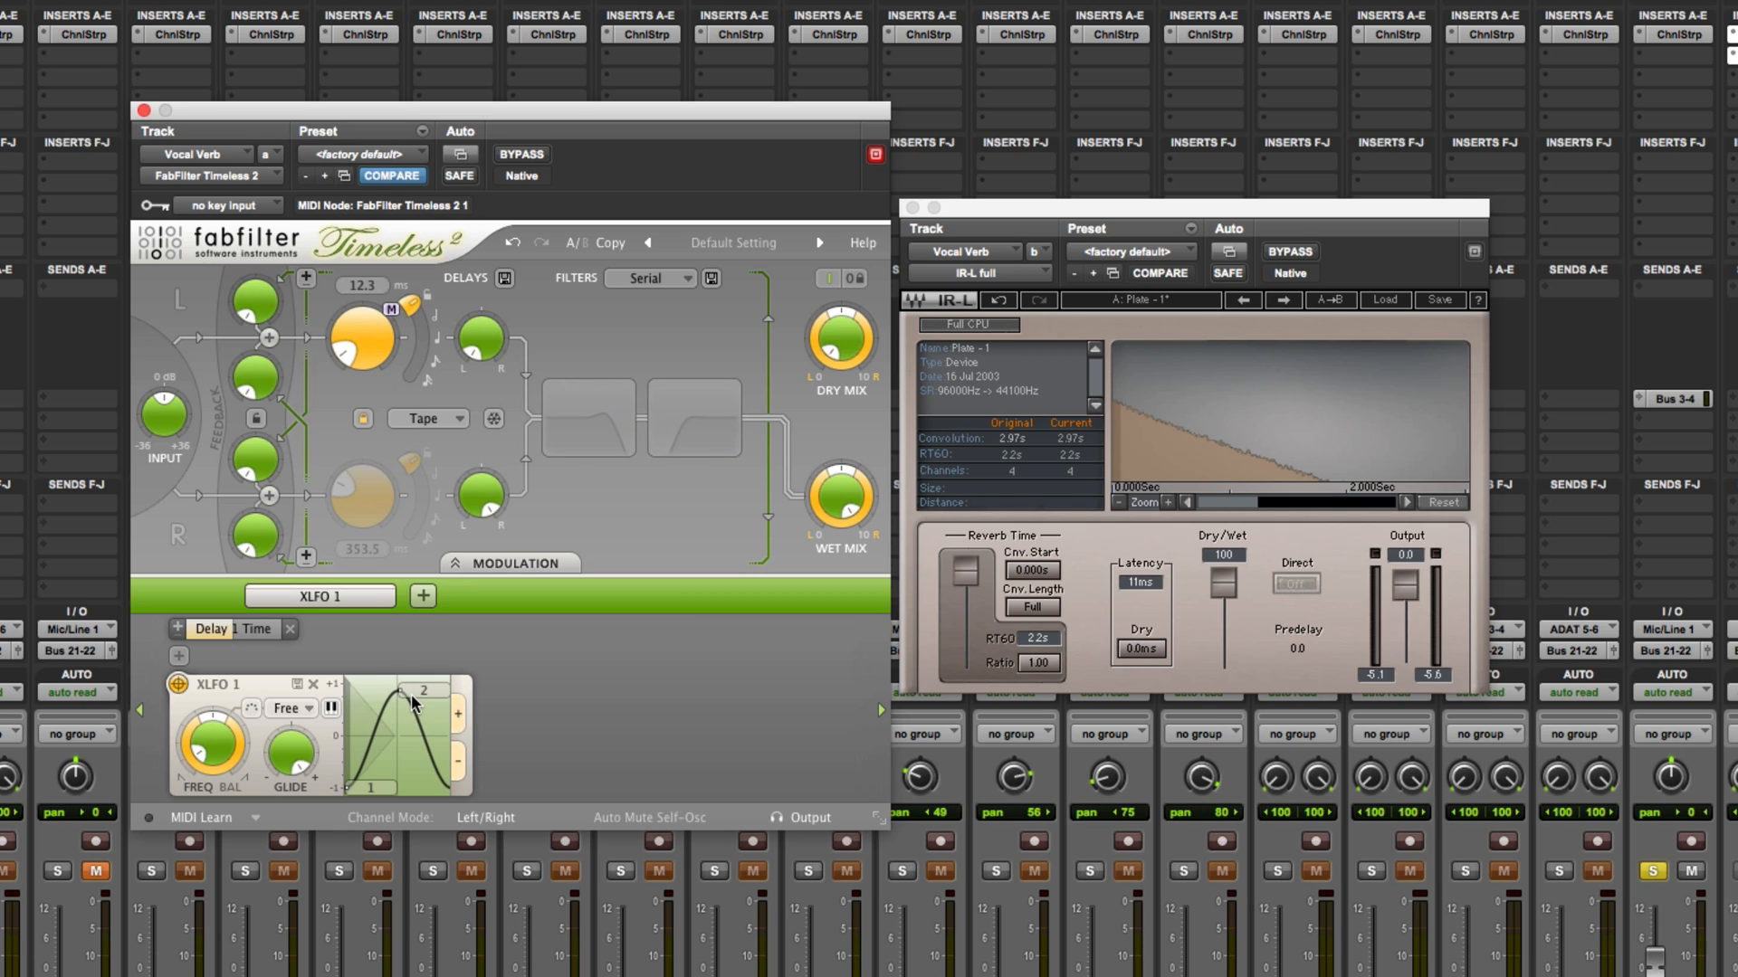
Audition the modulation depth by narrowing XLFO 1's two step values towards zero and widening them again
drag(411, 703, 411, 715)
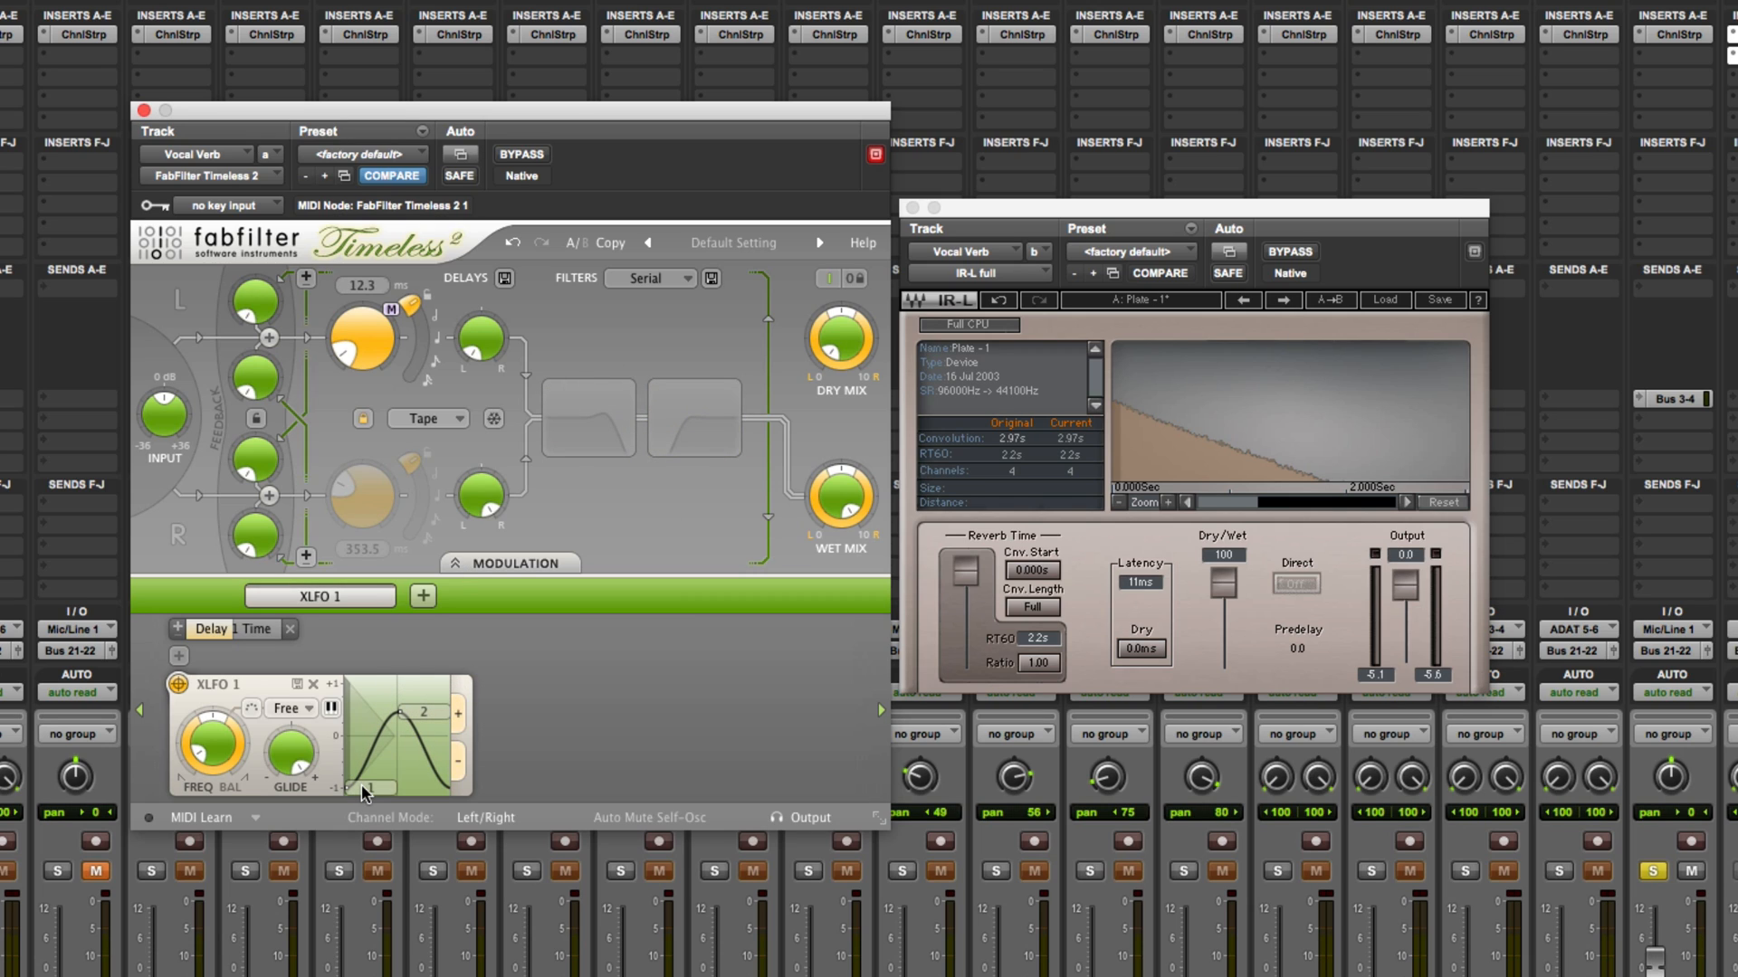
drag(361, 783, 366, 750)
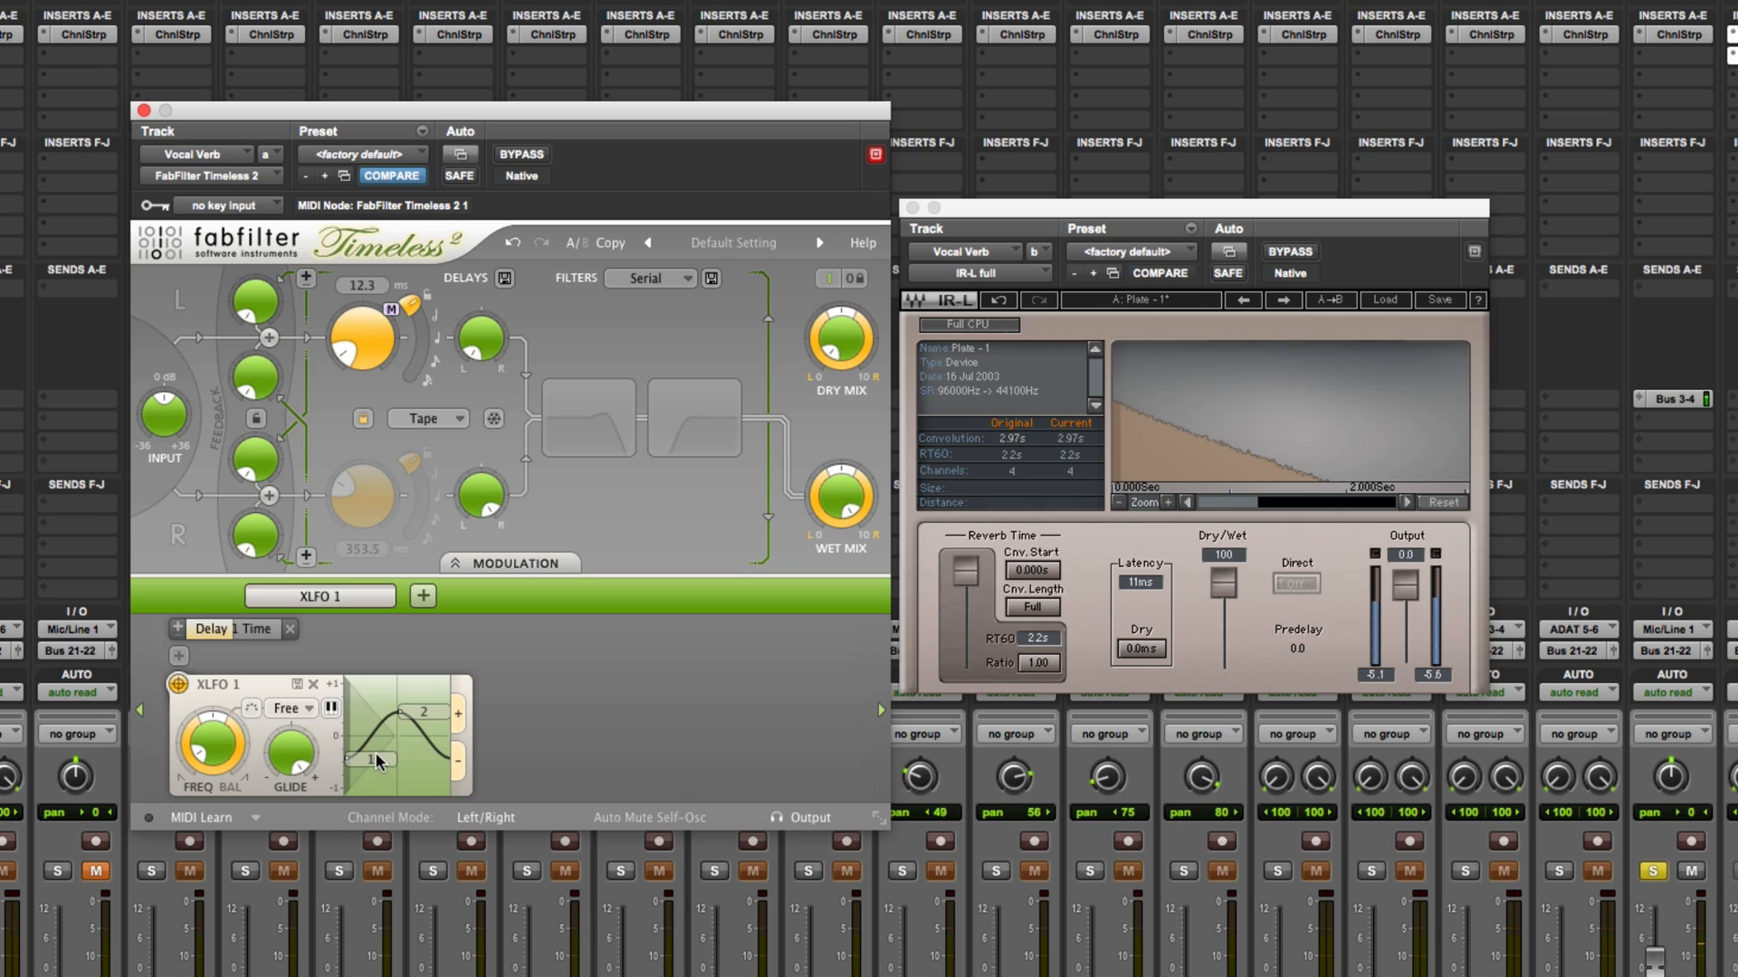
drag(375, 756, 416, 733)
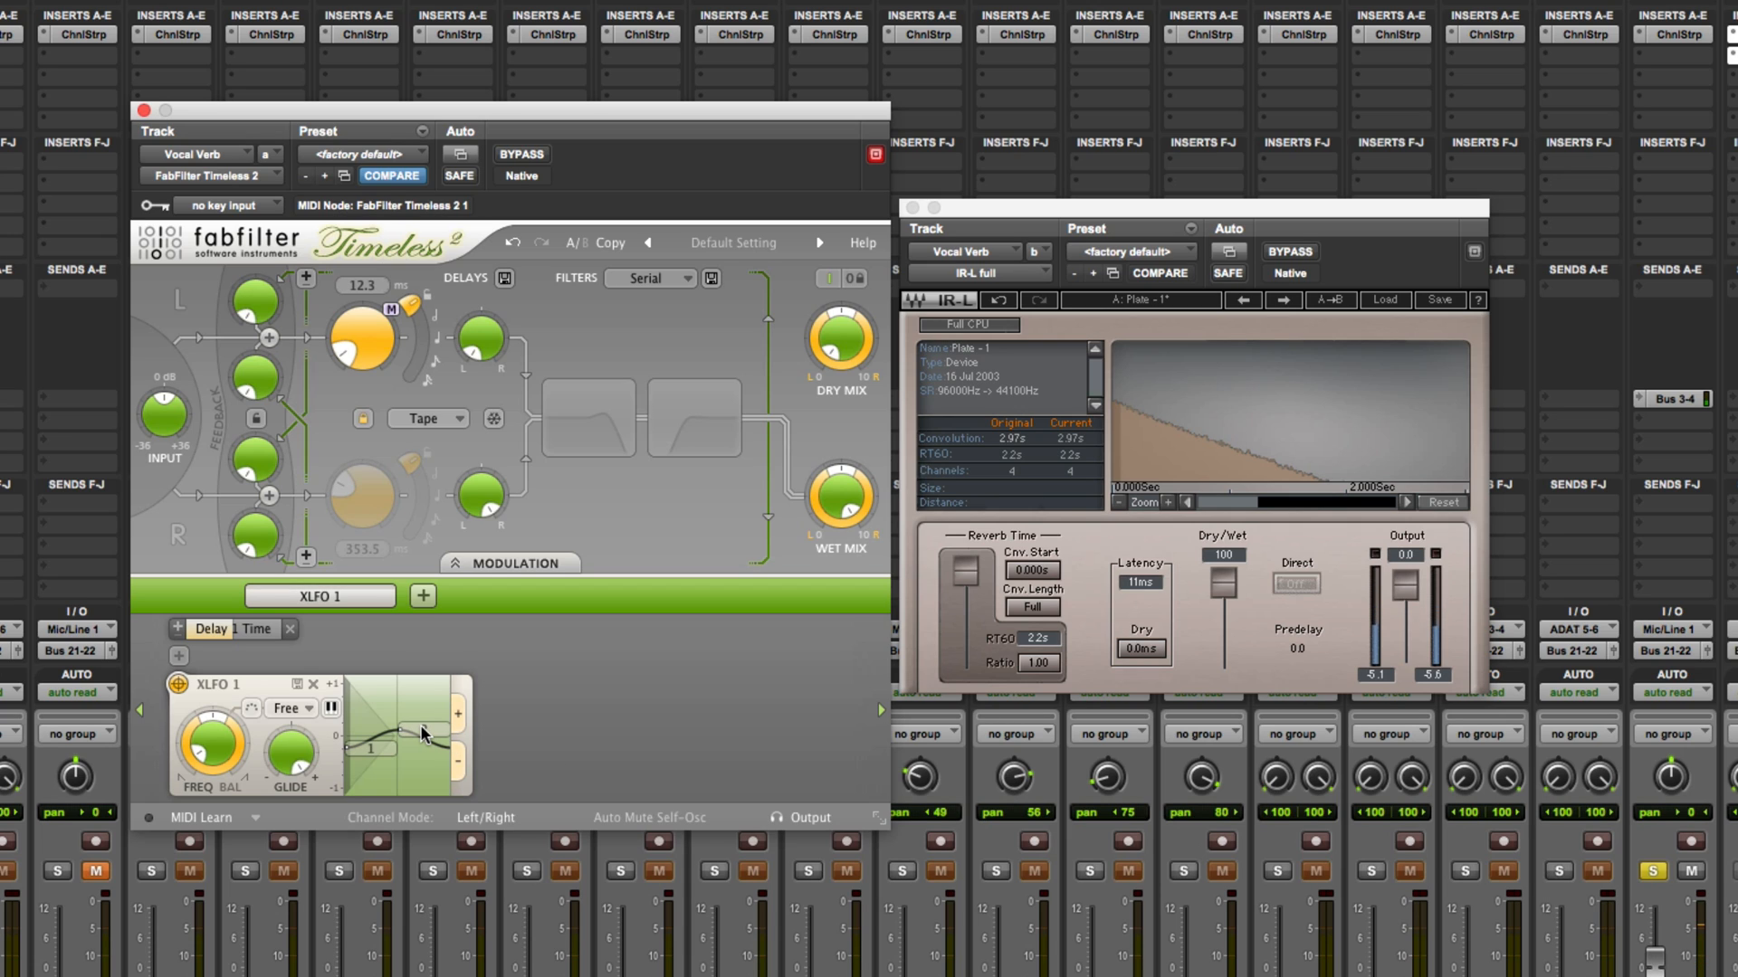
drag(422, 734, 423, 699)
drag(362, 756, 351, 784)
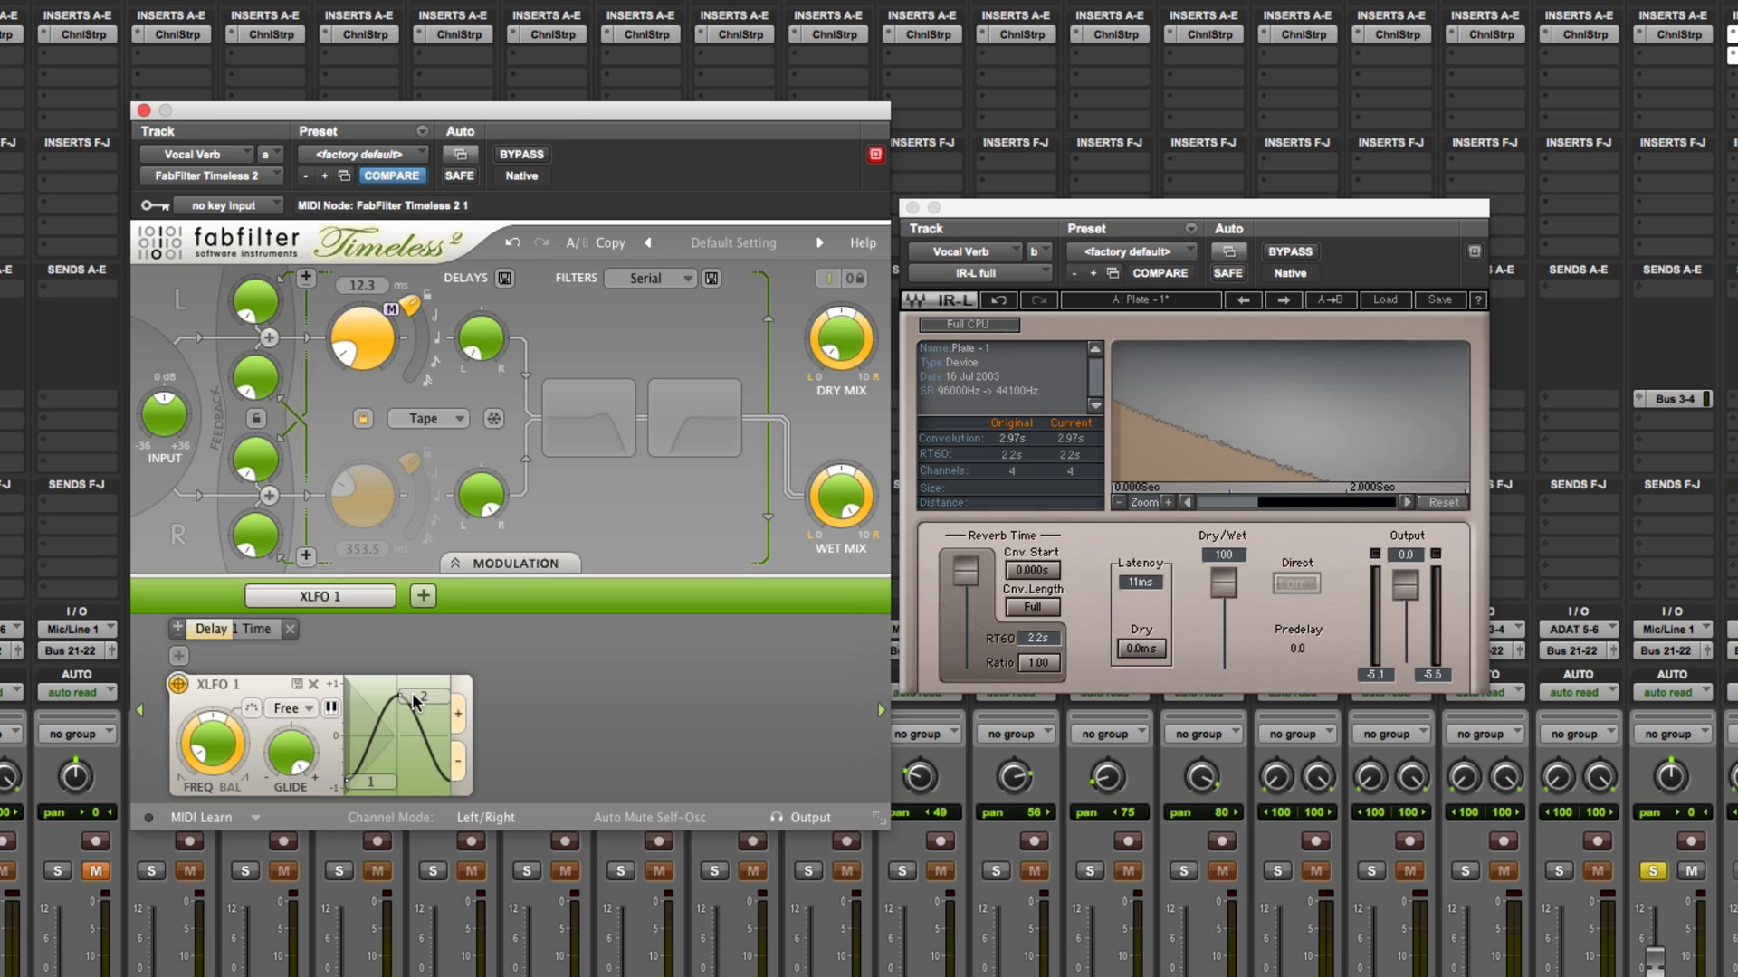
Reduce the modulation depth by moving XLFO 1's step 1 and step 2 values close to zero
drag(411, 697, 407, 718)
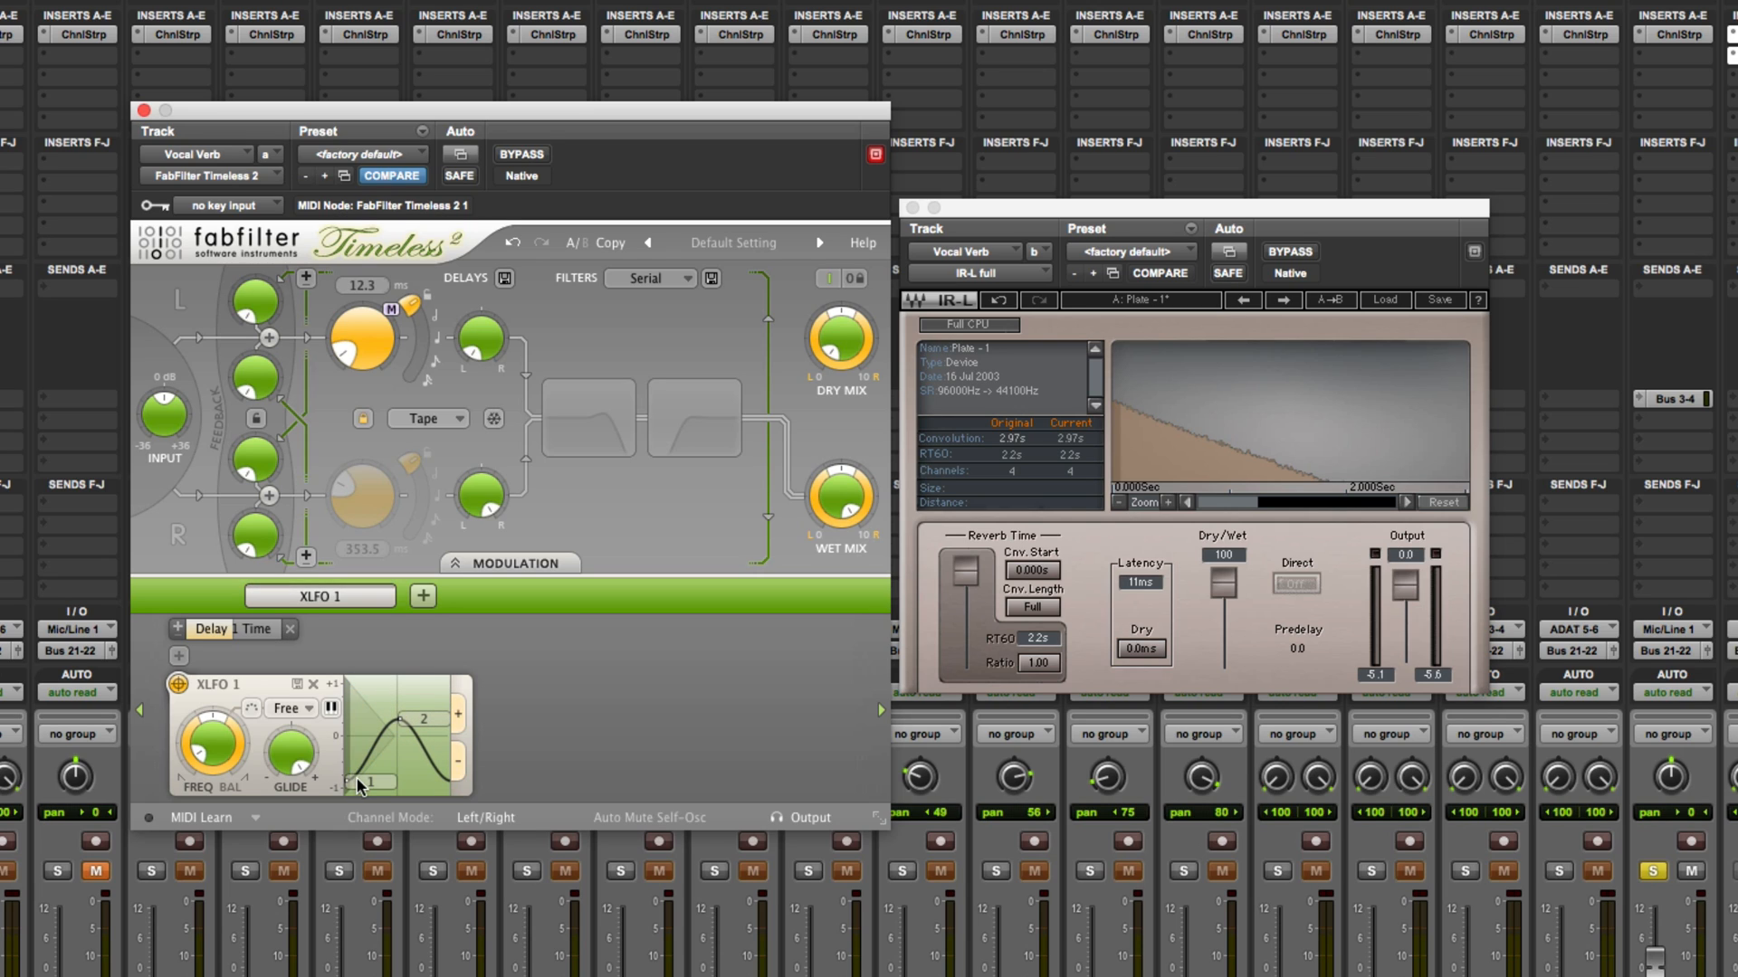
drag(355, 776, 361, 749)
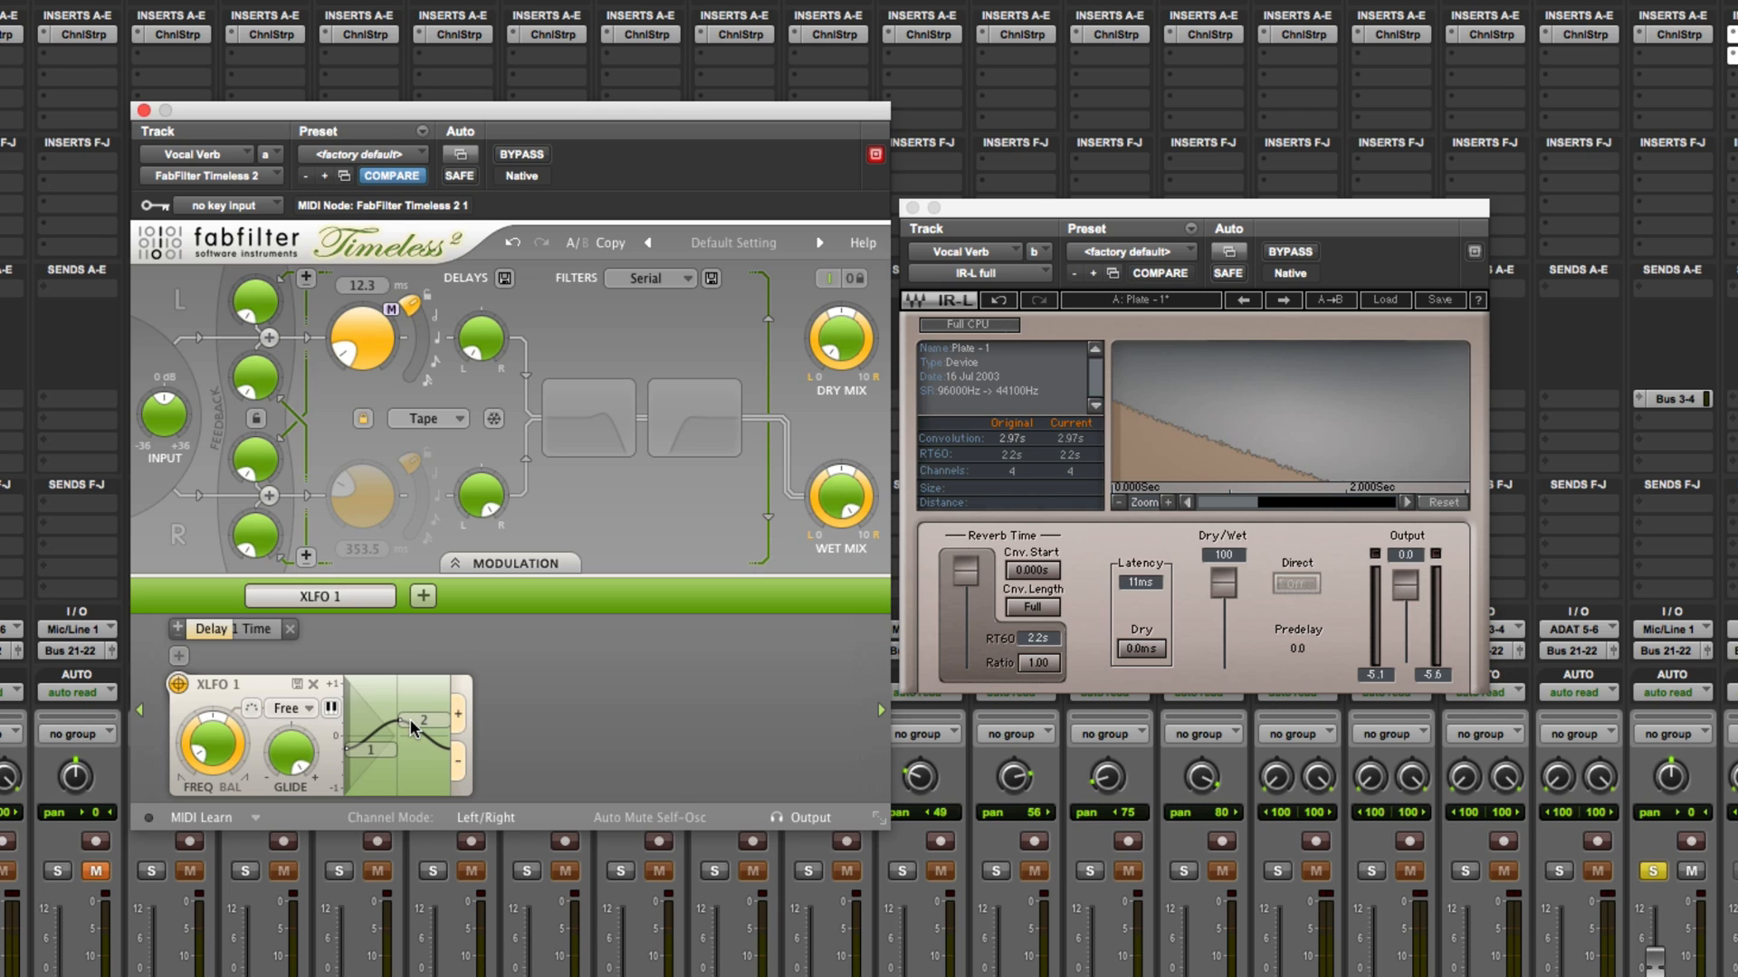
drag(384, 747, 382, 753)
drag(384, 749, 426, 741)
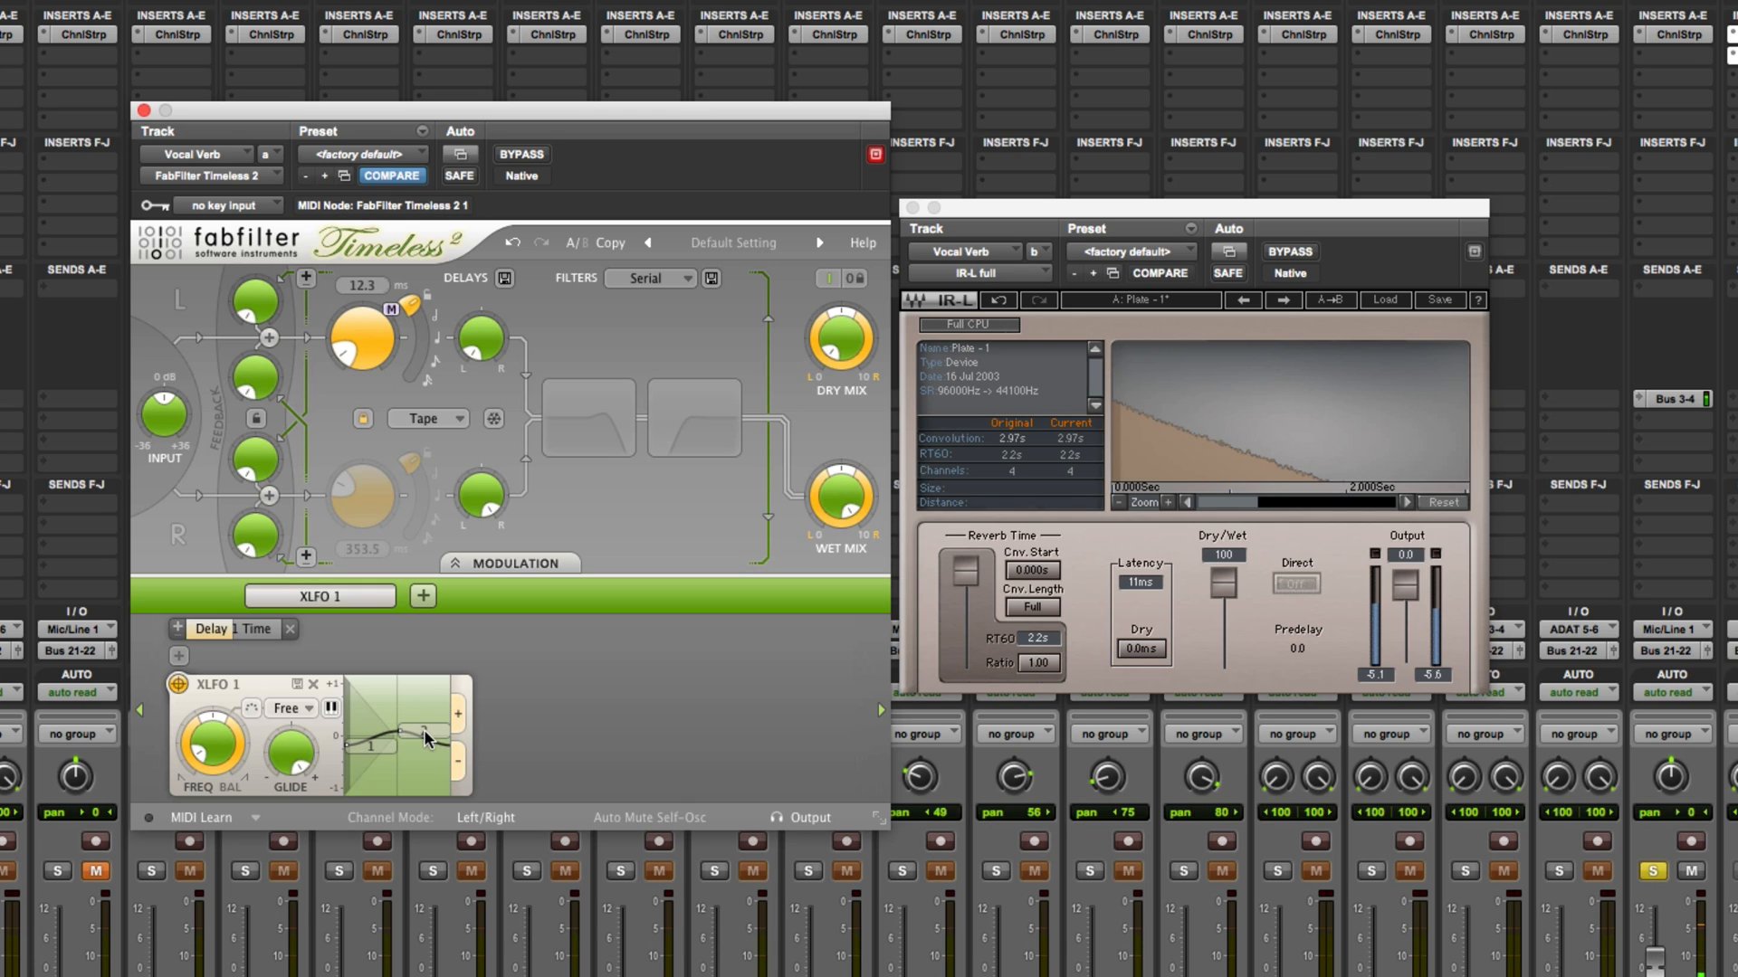
click(367, 749)
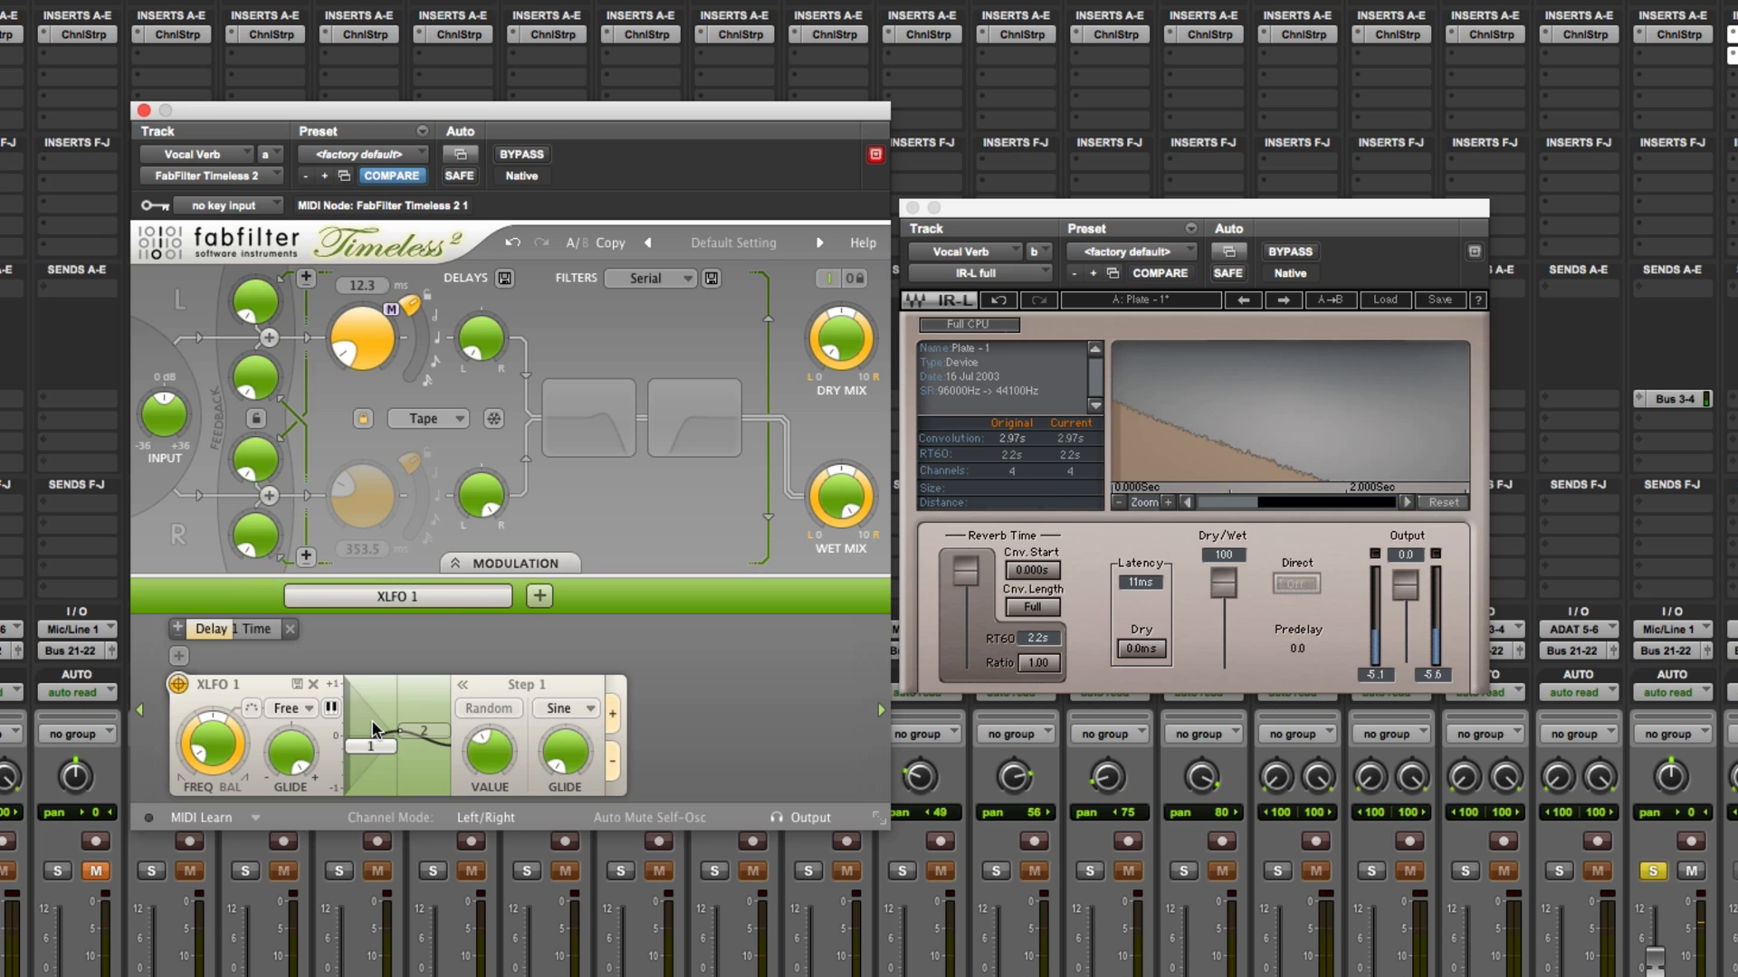
click(463, 684)
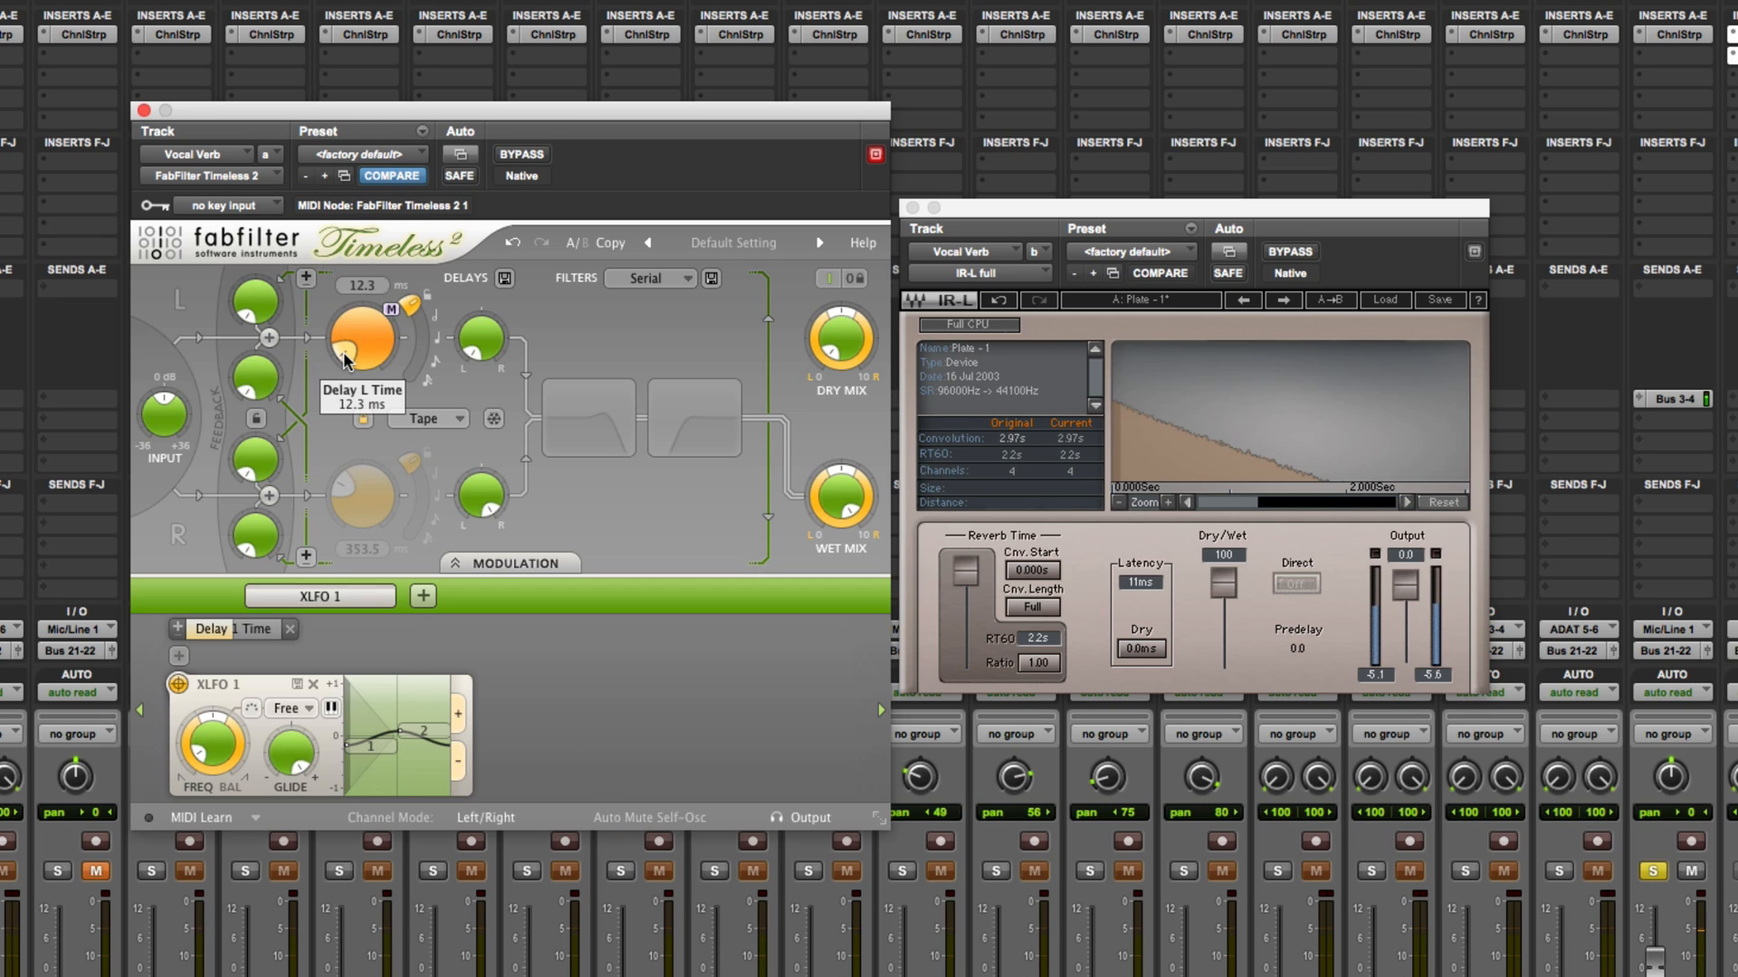
Increase the linked delay time to 26.0 ms
drag(344, 357, 343, 356)
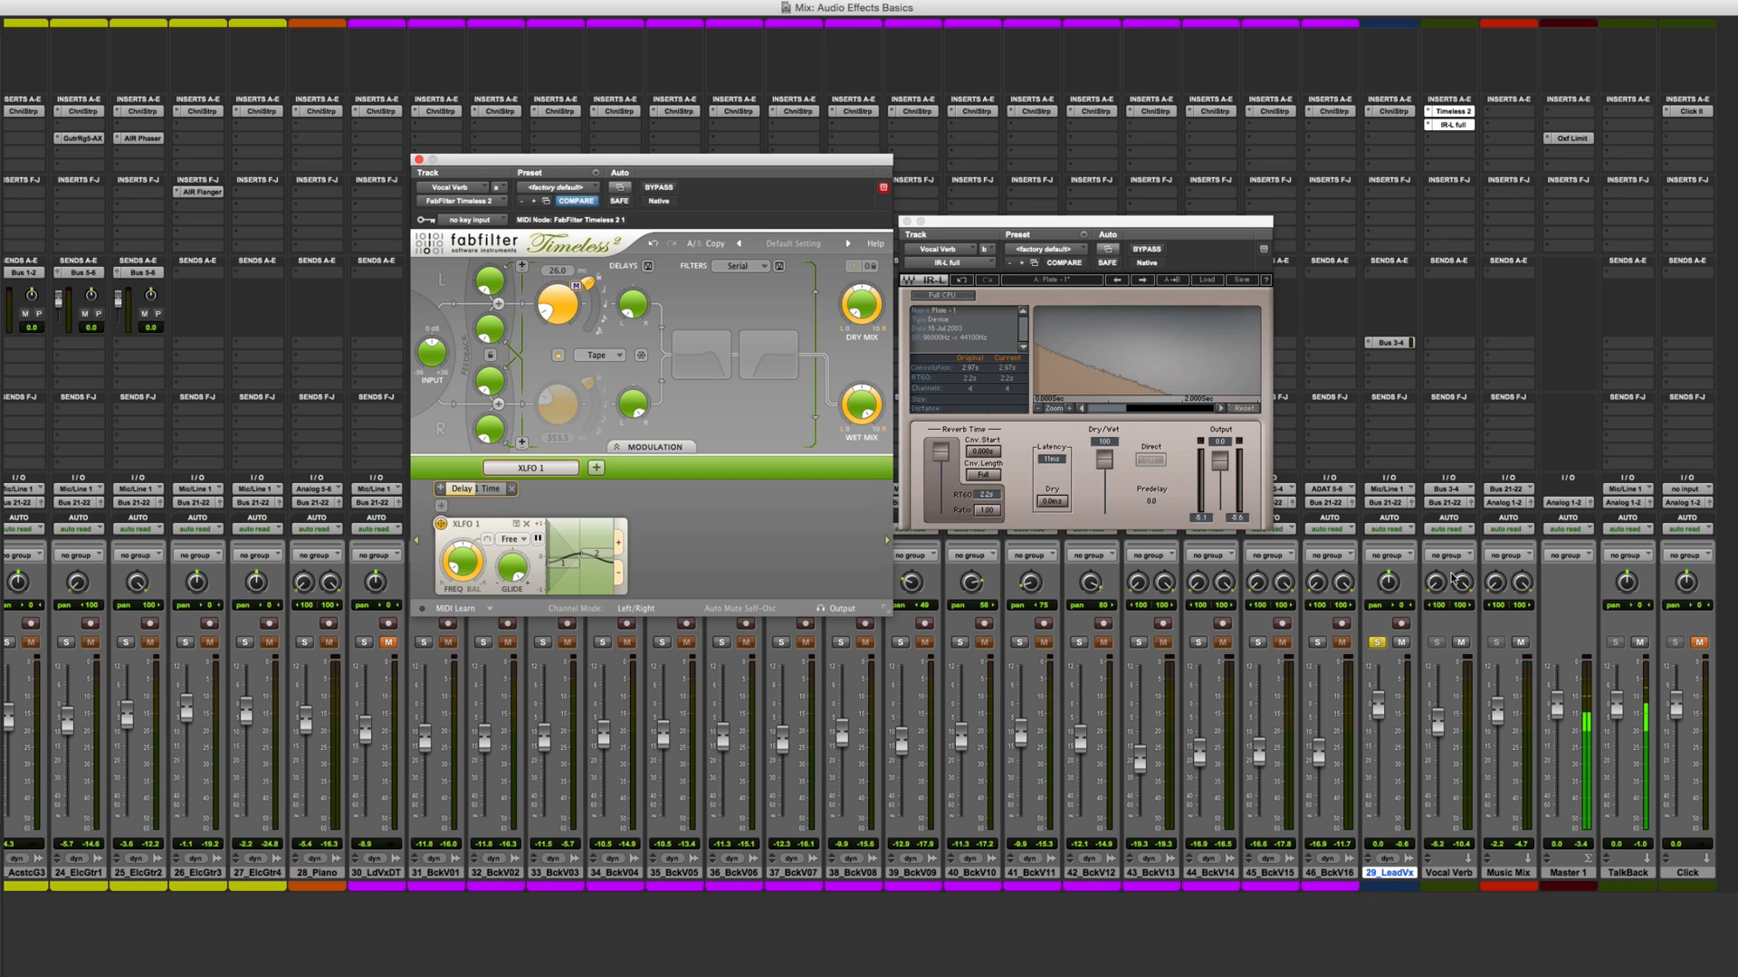
Unsolo the 29_LeadVx track and lower the Vocal Verb fader slightly to balance the reverb in the full mix
click(1377, 643)
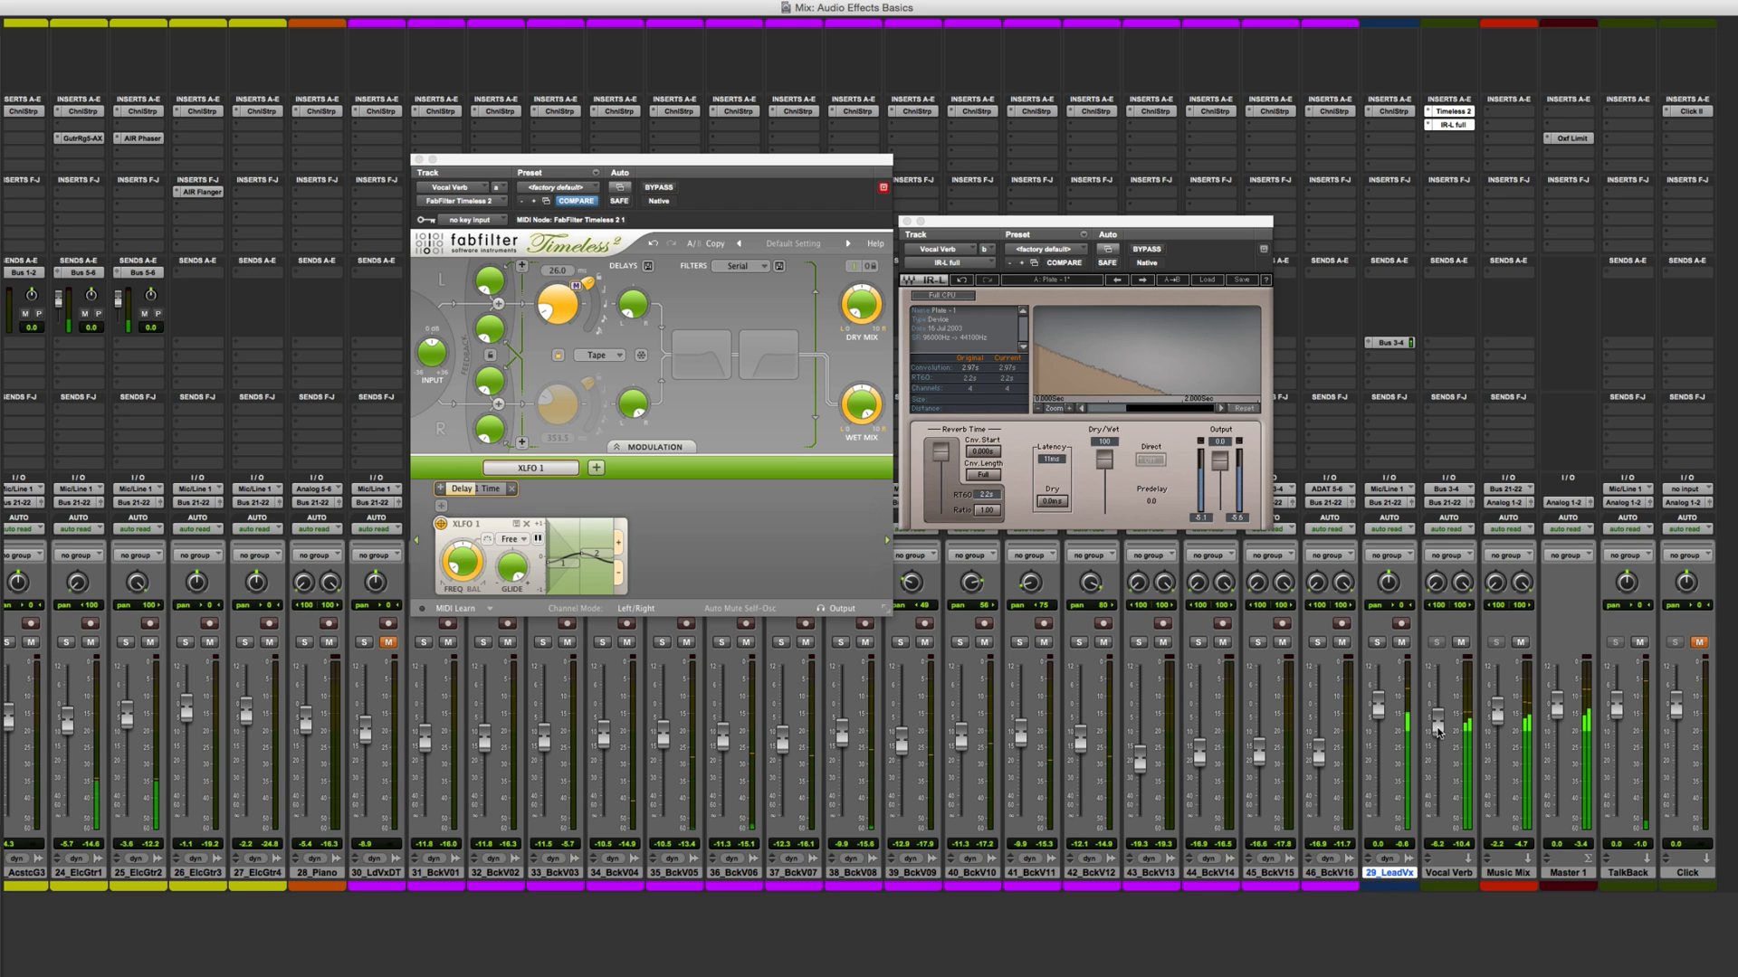
drag(1437, 735, 1439, 750)
drag(1437, 744, 1432, 747)
drag(1438, 746, 1439, 748)
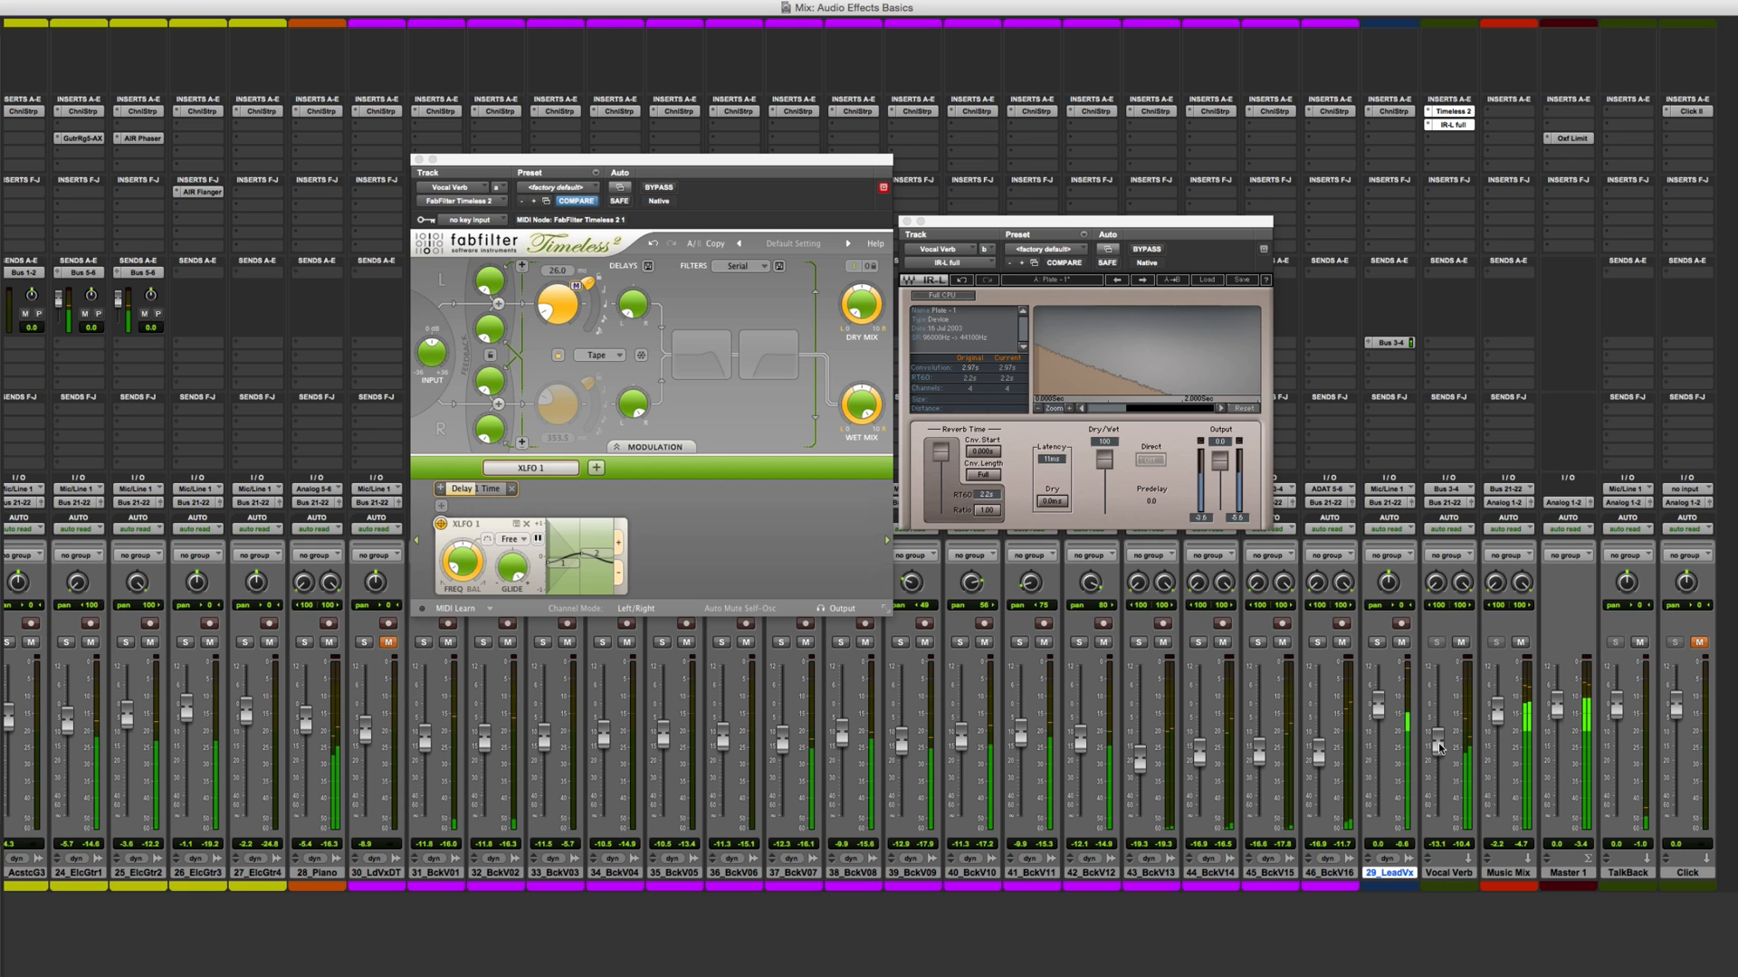
drag(1439, 748, 1442, 744)
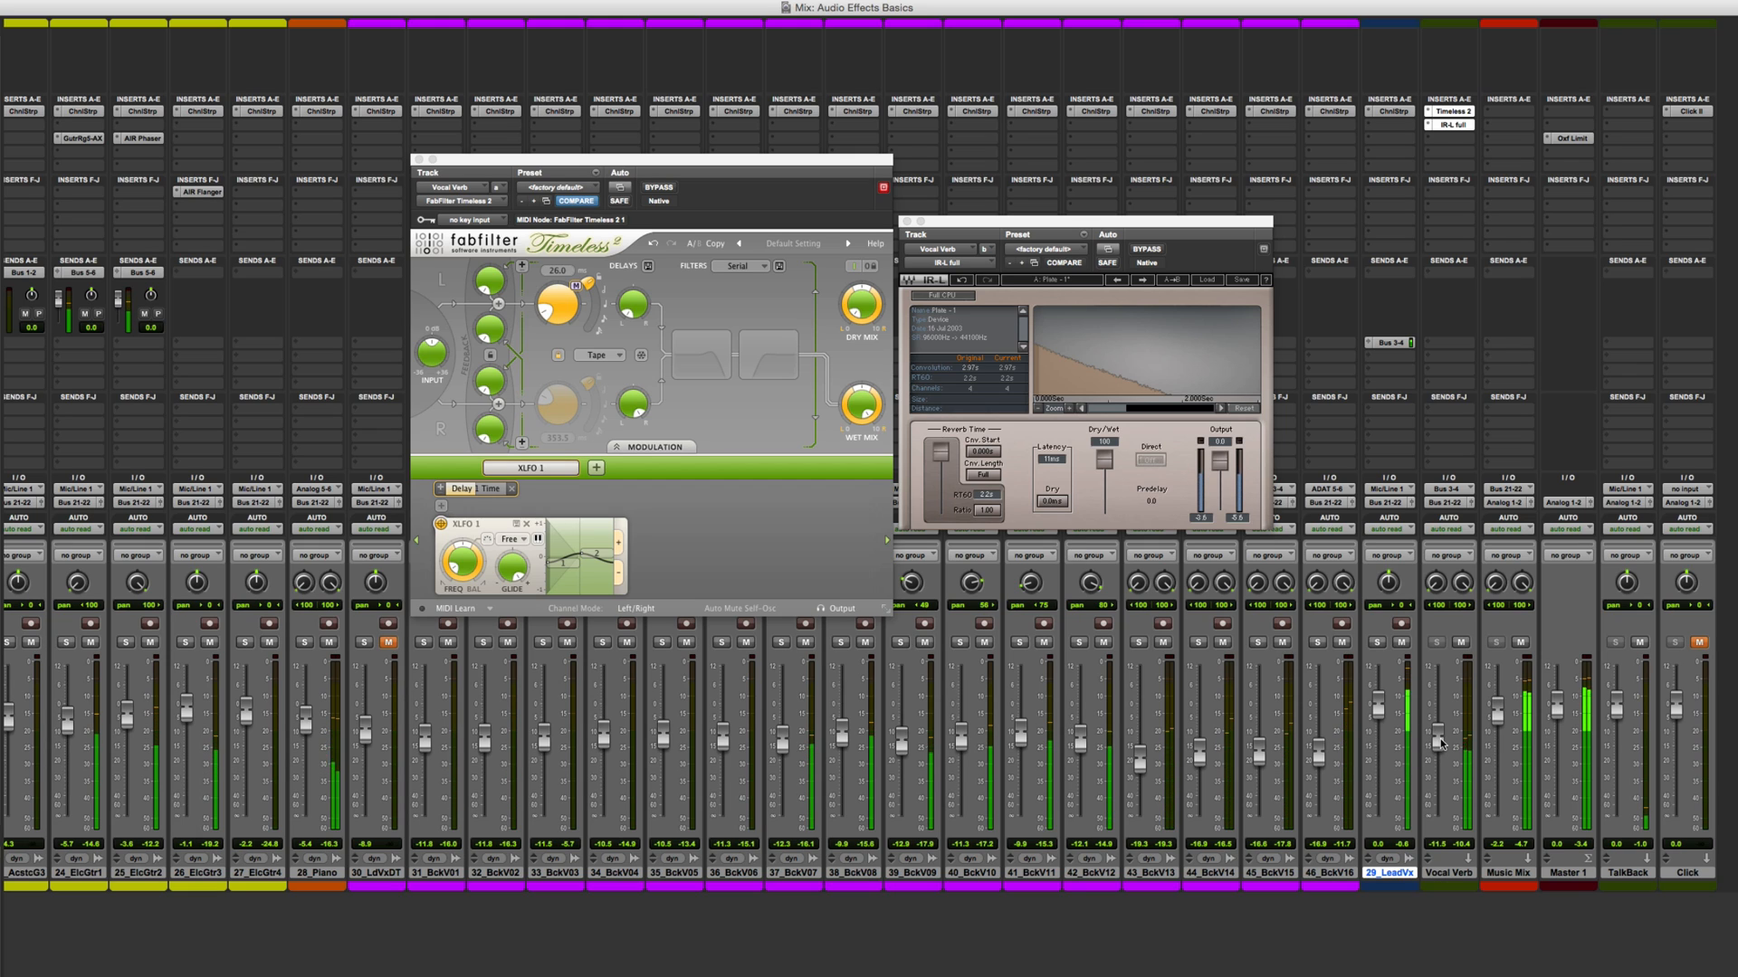